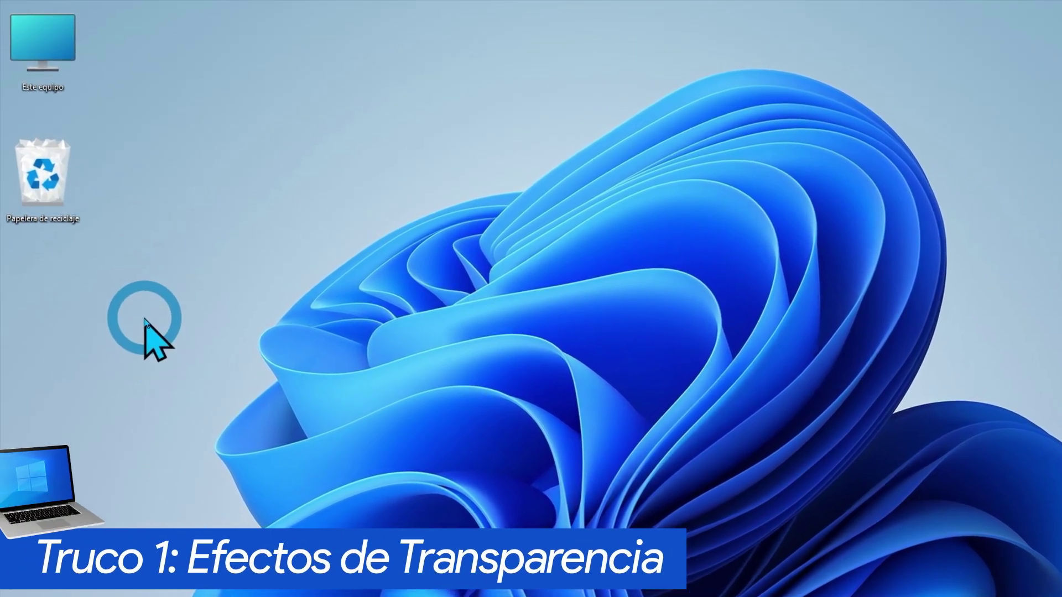
# Turn off the transparency effects in the desktop's color personalization settings and close the settings window
pyautogui.rightClick(144, 304)
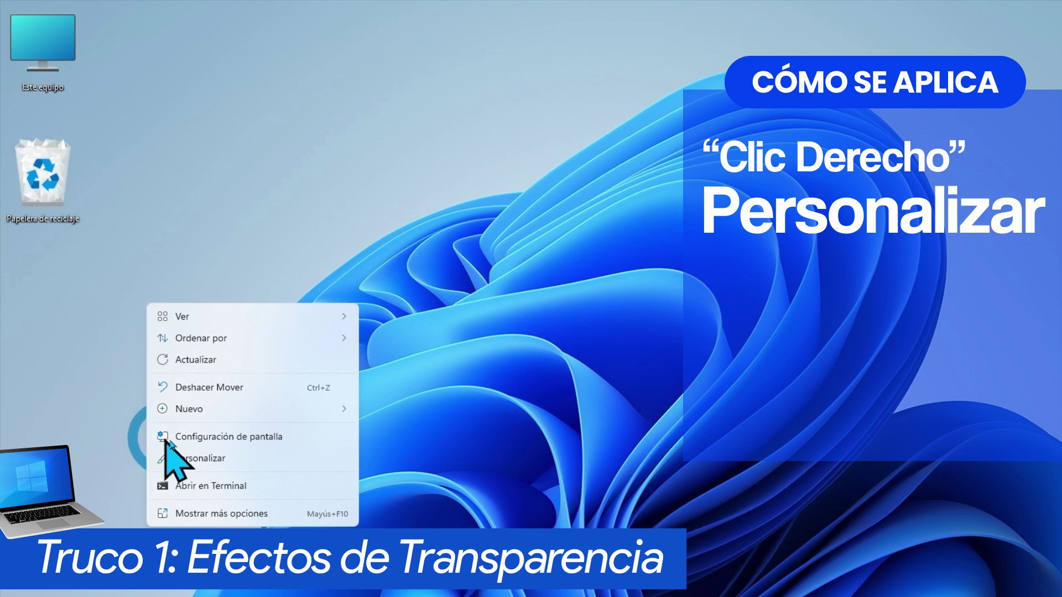
pyautogui.click(214, 459)
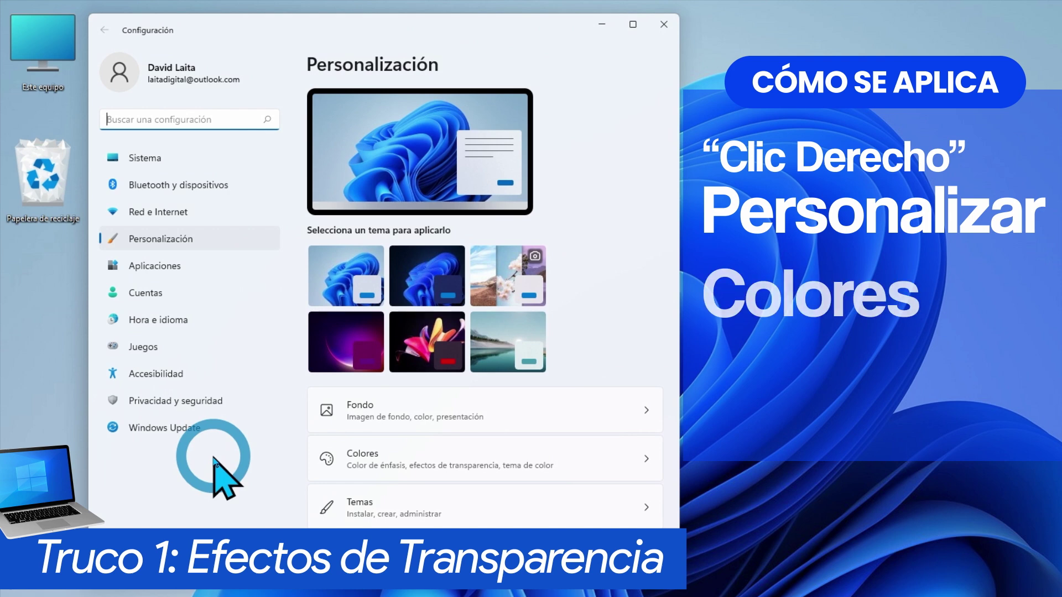
pyautogui.click(374, 464)
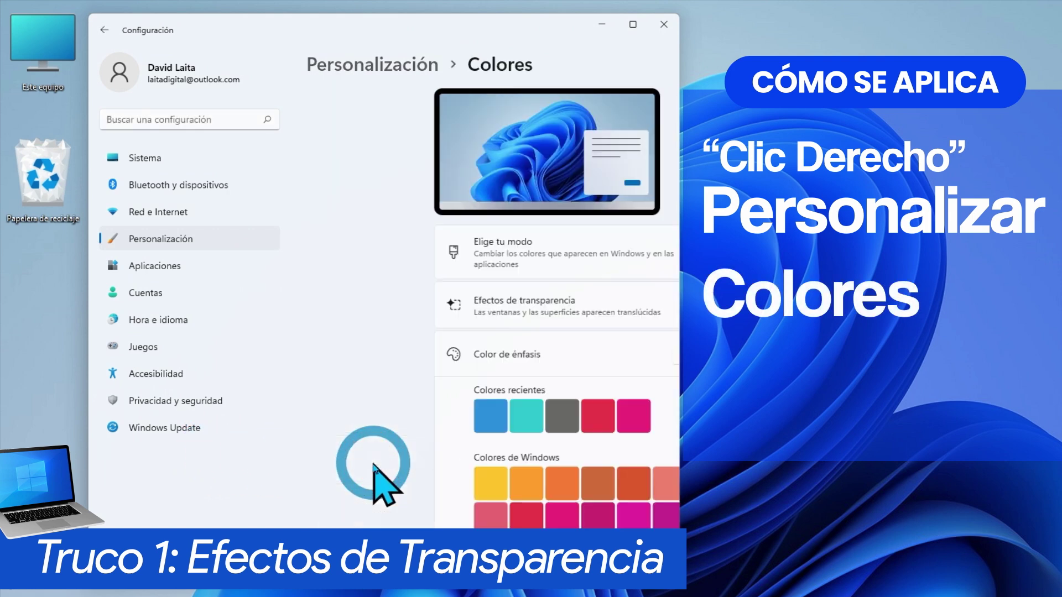
pyautogui.click(362, 311)
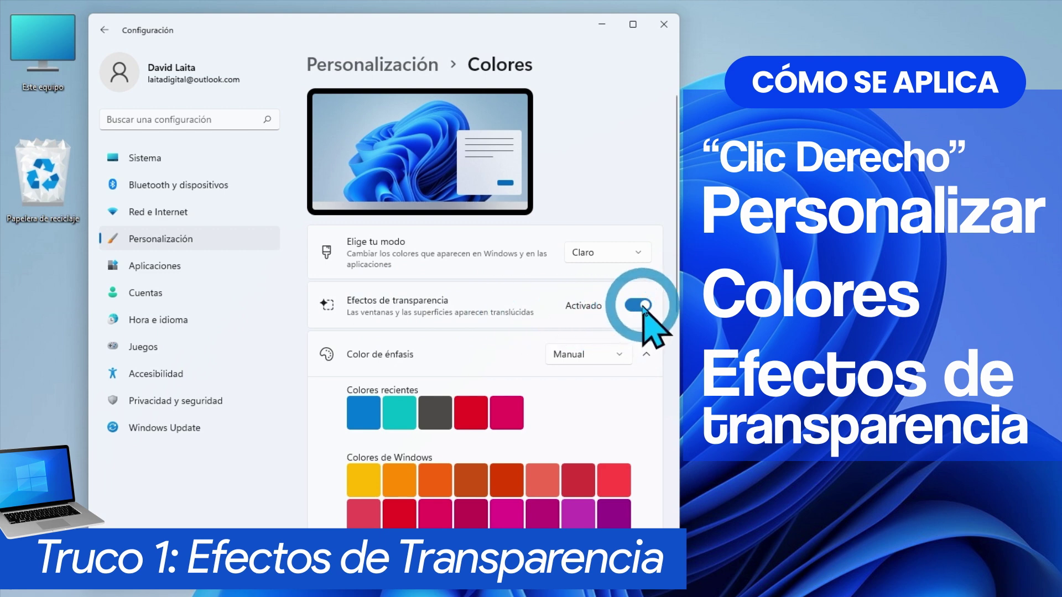
pyautogui.click(641, 305)
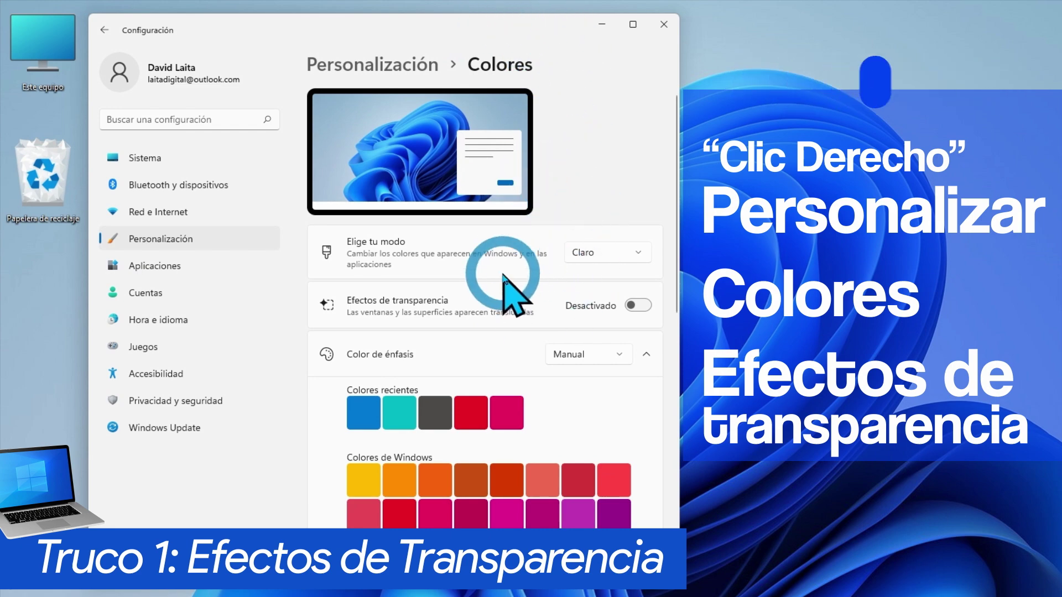
pyautogui.click(663, 23)
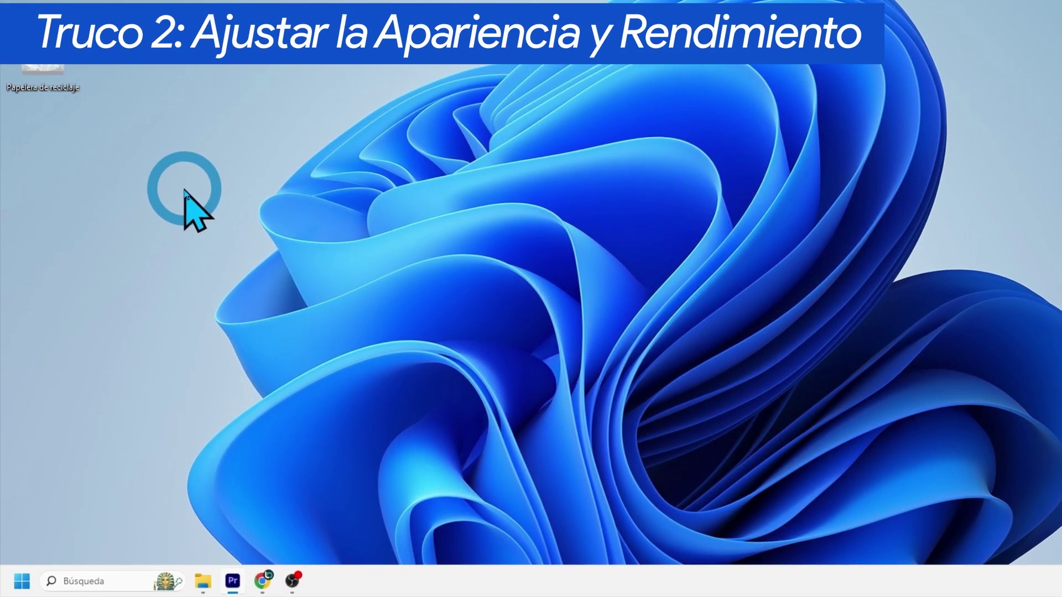
# Search Windows for "rendimiento" and open "Ajustar la apariencia y rendimiento de Windows"
pyautogui.click(90, 587)
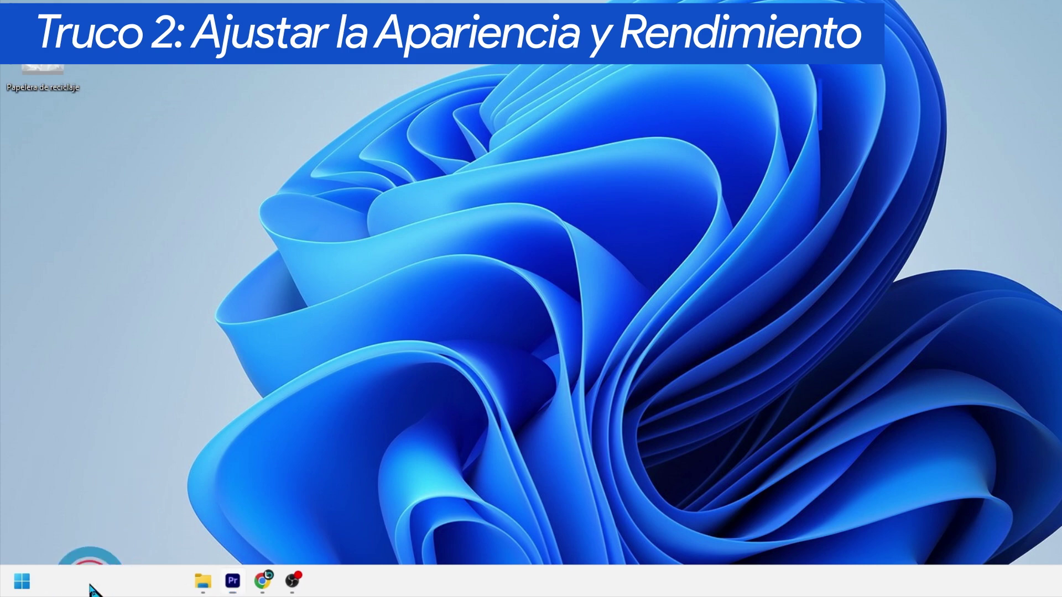
pyautogui.write('rendimiento')
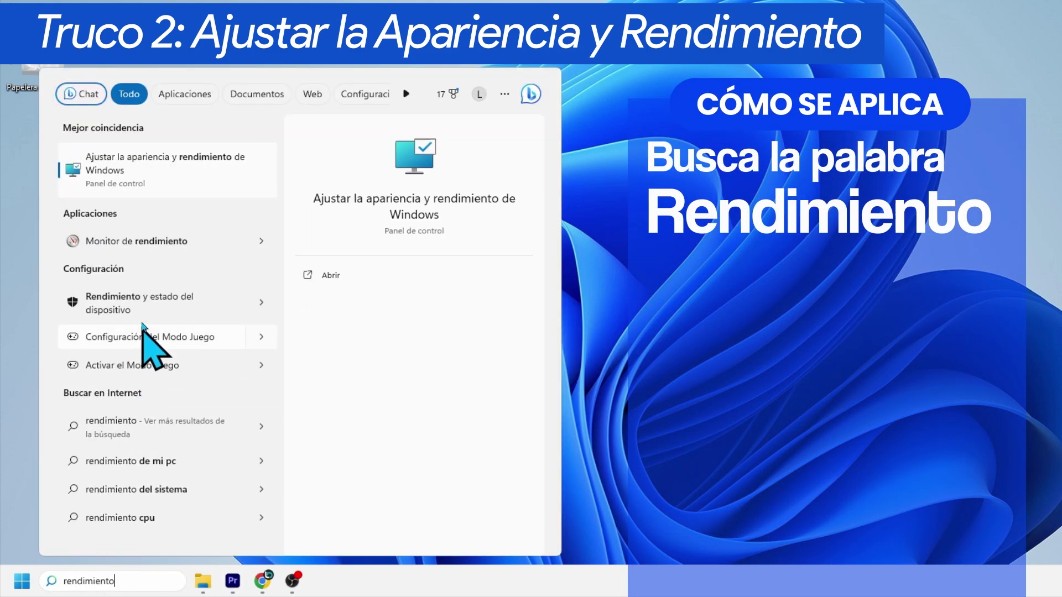
pyautogui.click(149, 172)
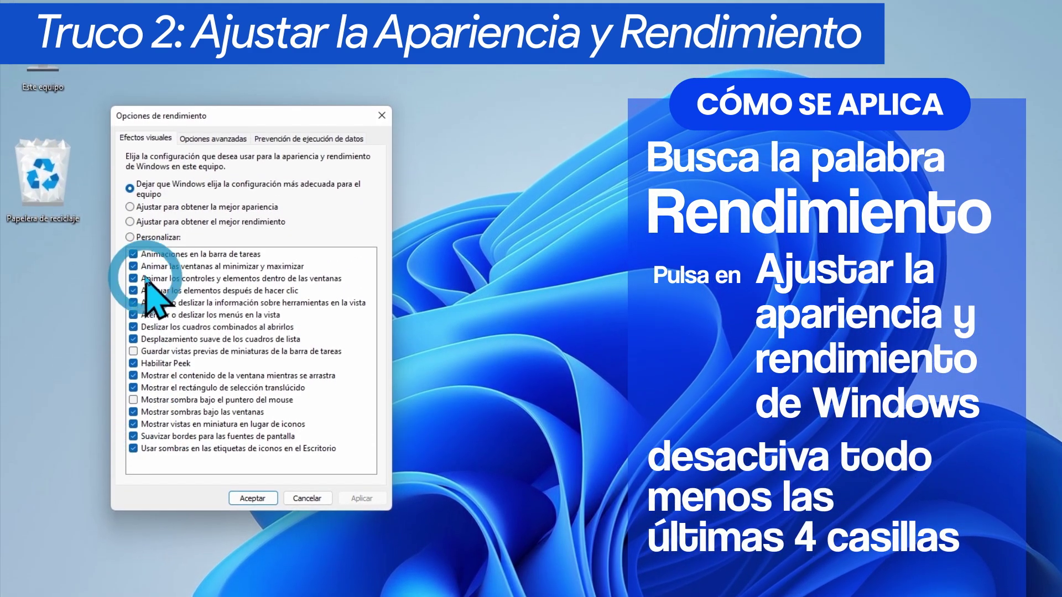
# Disable all visual effects except the last four, from "Mostrar sombras bajo las ventanas" onward, then apply the changes and close the performance options
pyautogui.click(133, 253)
pyautogui.click(133, 266)
pyautogui.click(133, 279)
pyautogui.click(133, 290)
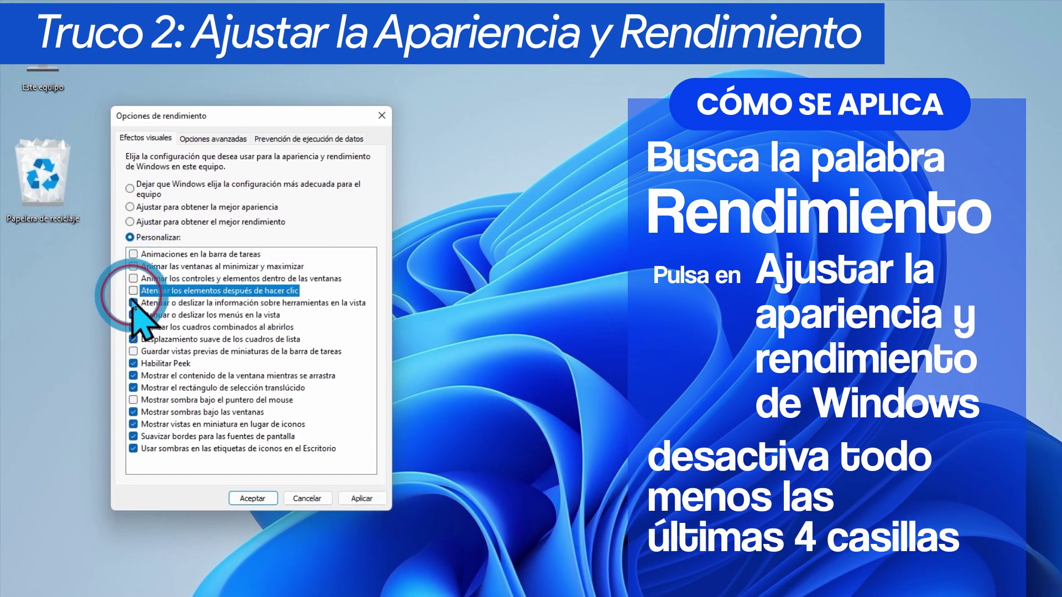
pyautogui.click(133, 303)
pyautogui.click(134, 315)
pyautogui.click(133, 327)
pyautogui.click(133, 339)
pyautogui.click(133, 351)
pyautogui.click(134, 363)
pyautogui.click(133, 375)
pyautogui.click(133, 388)
pyautogui.click(133, 400)
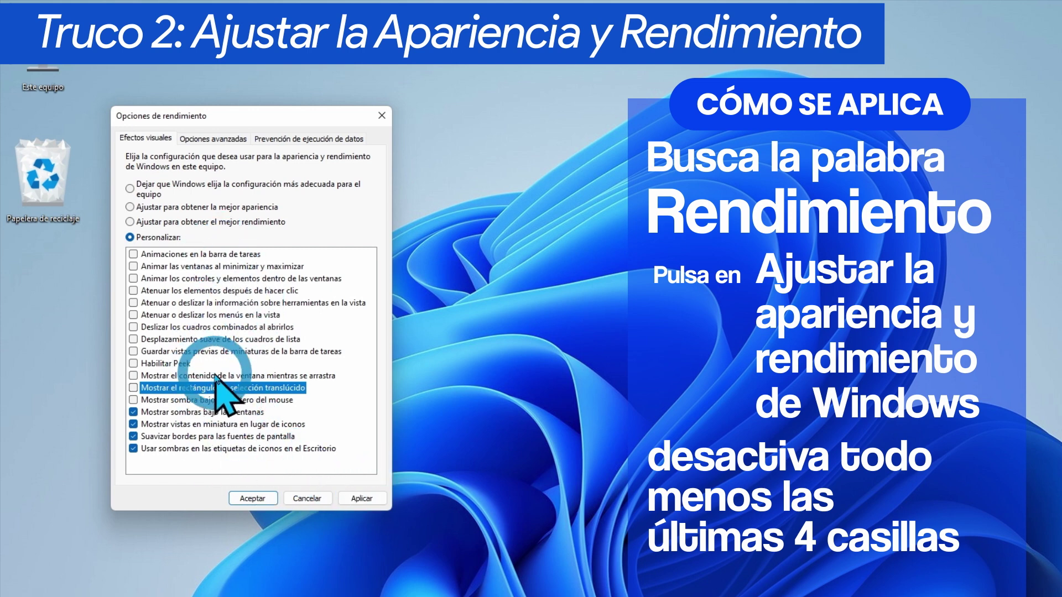
pyautogui.click(360, 498)
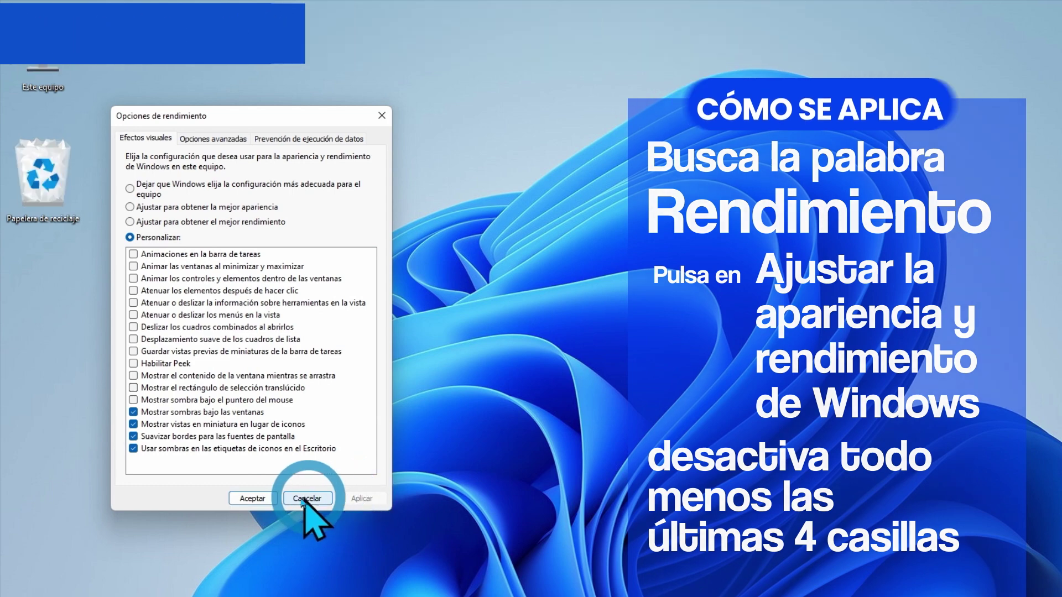
pyautogui.click(258, 500)
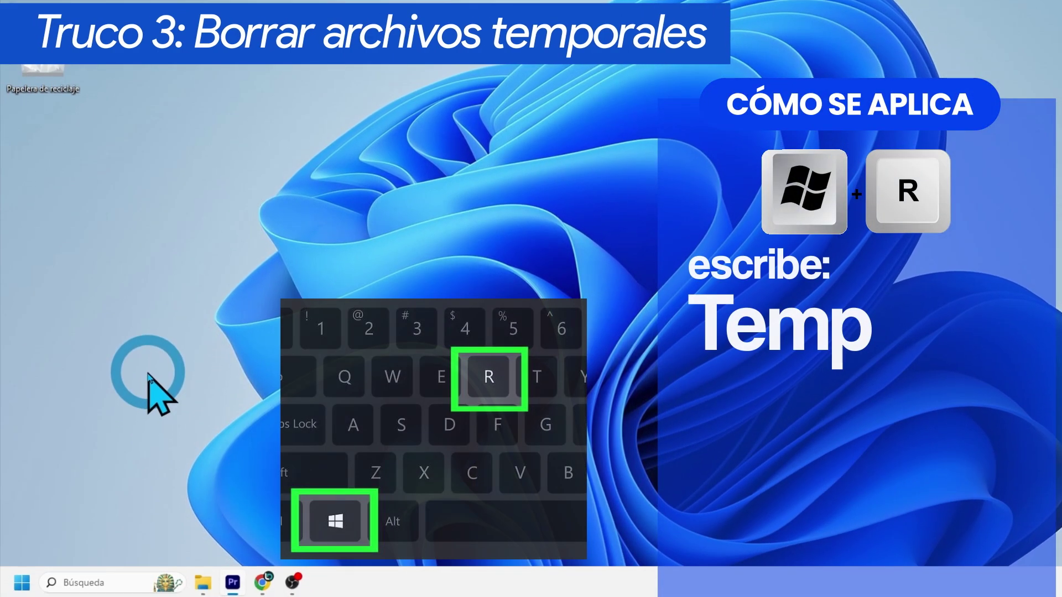
# Open the Windows Temp folder by running "Temp" from the Run dialog
pyautogui.press('super+r')
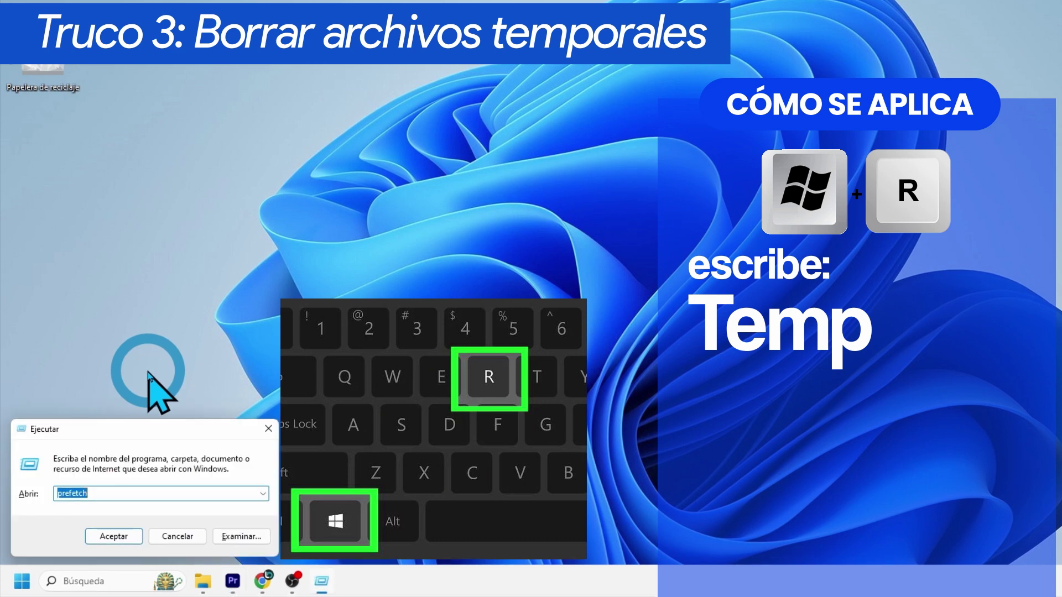
pyautogui.write('Tem')
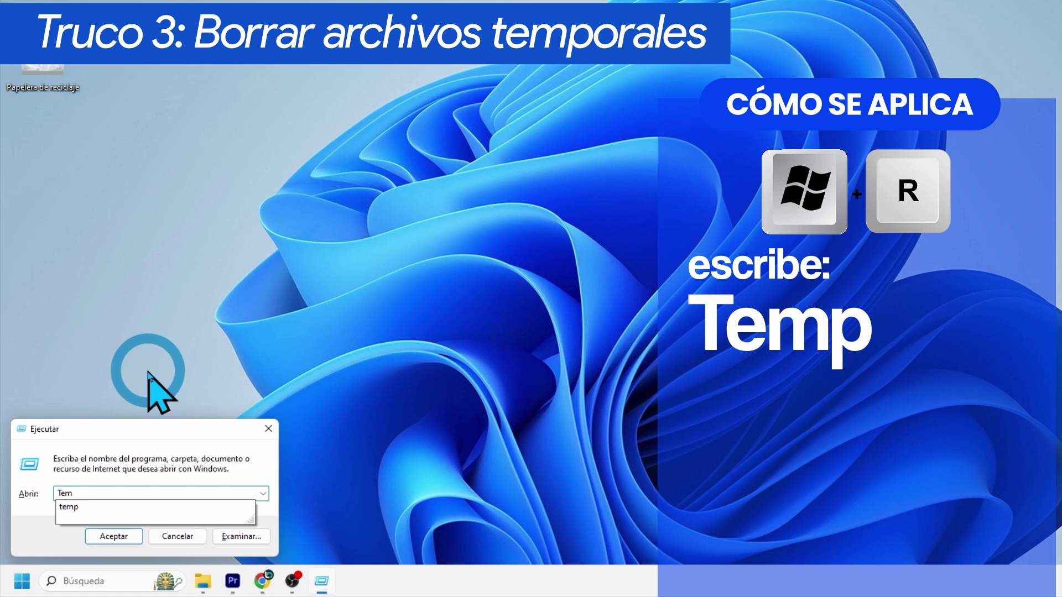
pyautogui.write('p')
pyautogui.press('Return')
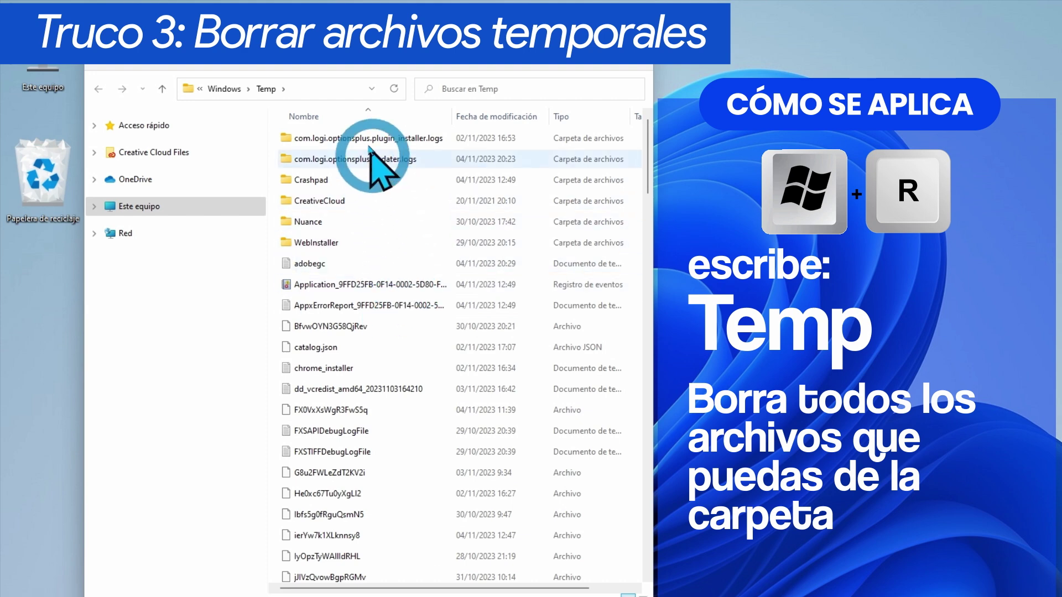
# Select all files and folders in the Windows Temp folder, from the first through "update", and delete them
pyautogui.click(341, 137)
pyautogui.moveTo(646, 156); pyautogui.dragTo(335, 578)
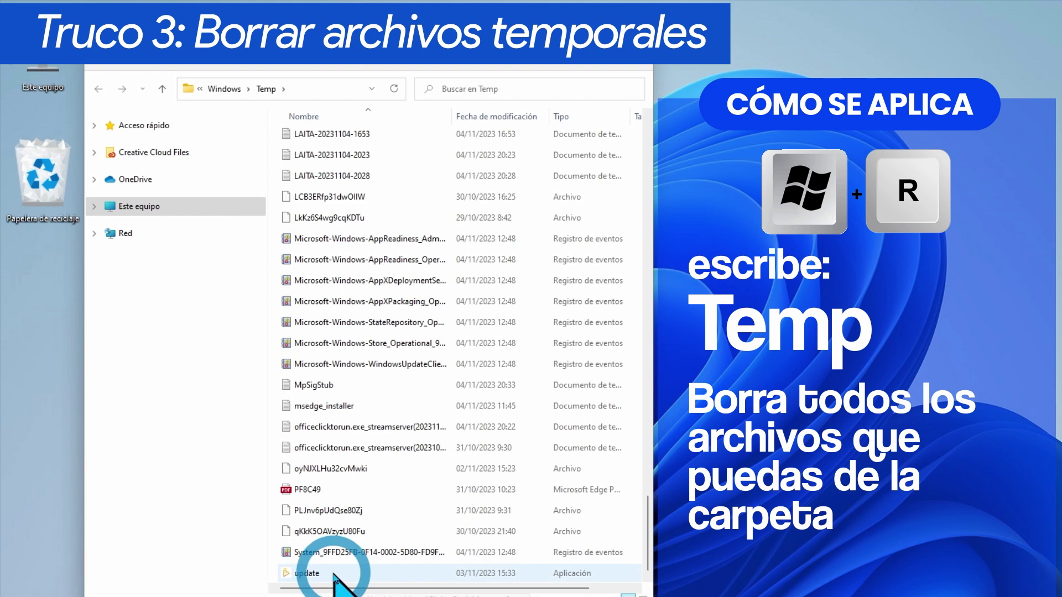
pyautogui.keyDown('shift'); pyautogui.click(334, 578); pyautogui.keyUp('shift')
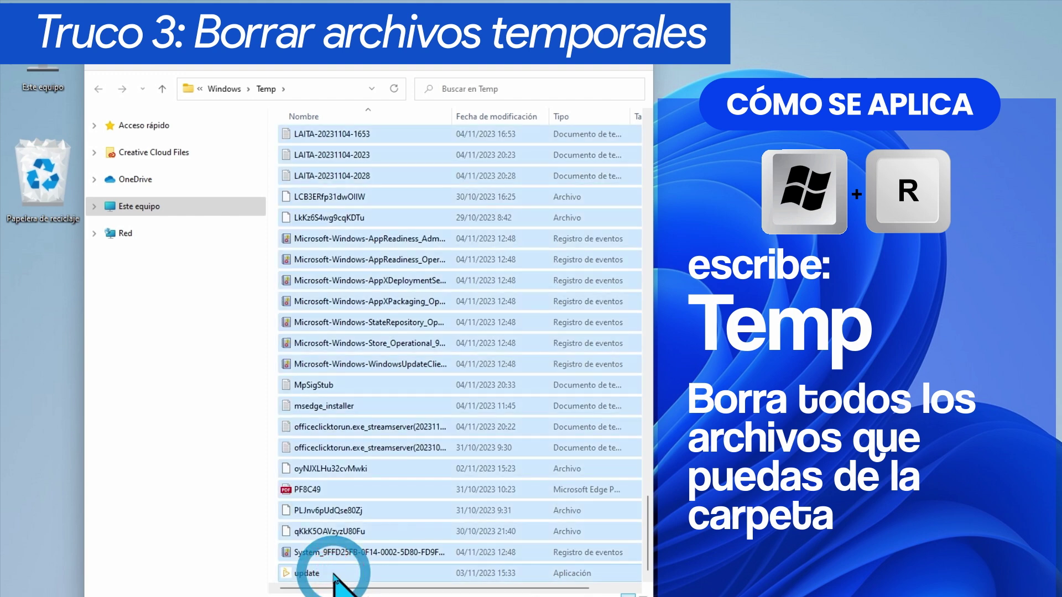
pyautogui.rightClick(350, 425)
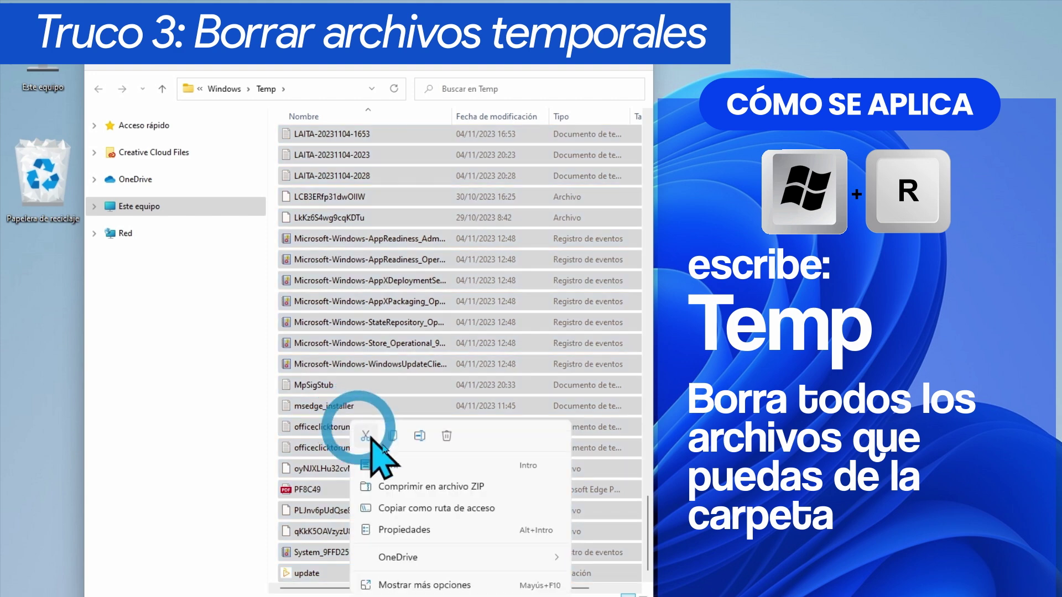
pyautogui.click(447, 436)
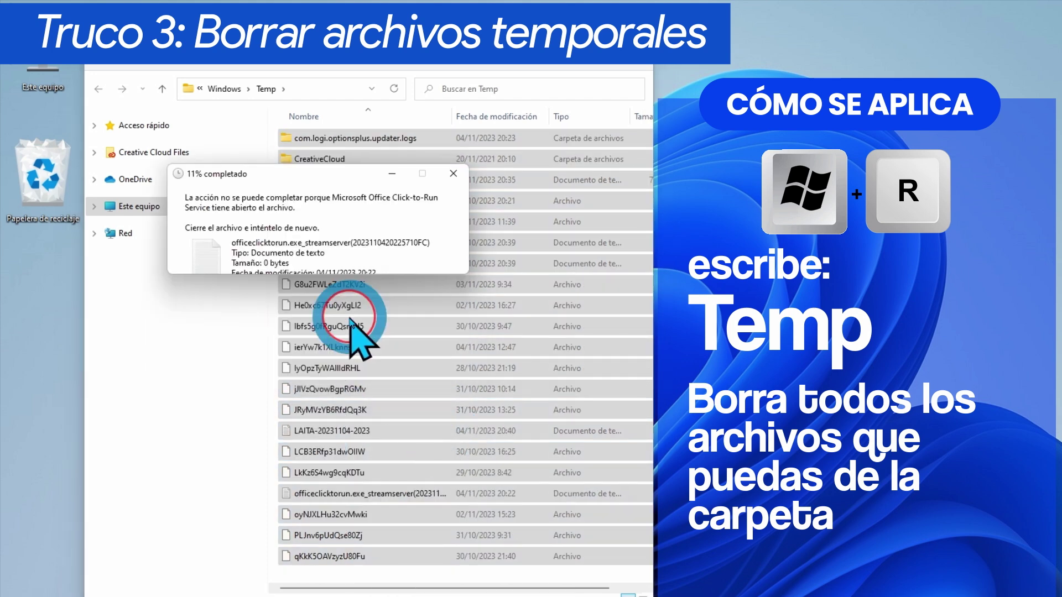
# Skip all items that are in use or need administrator permission, applying this to all current items, and close the folder
pyautogui.click(353, 319)
pyautogui.click(189, 300)
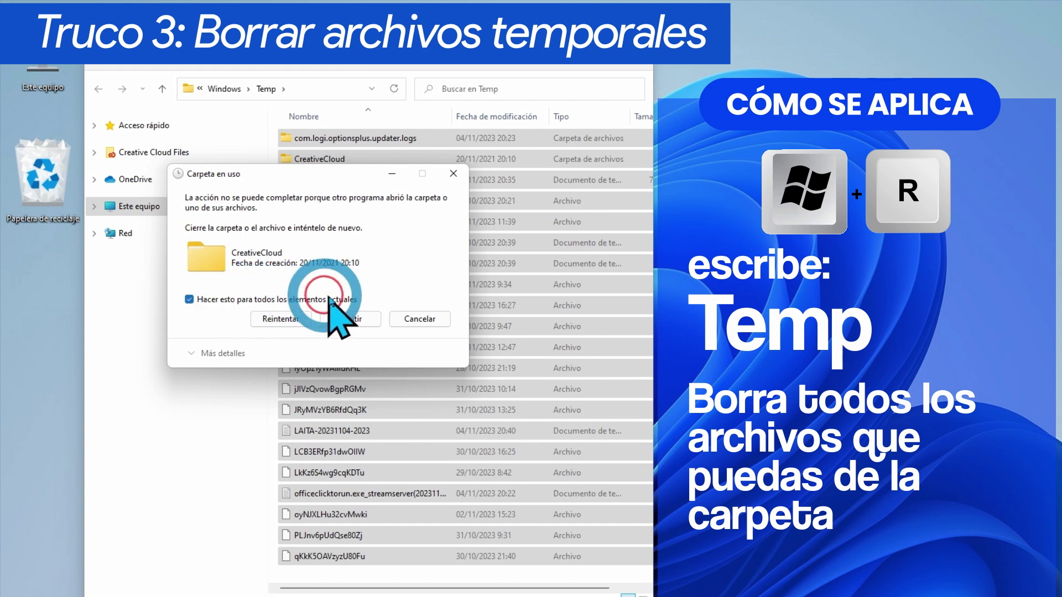
pyautogui.click(357, 318)
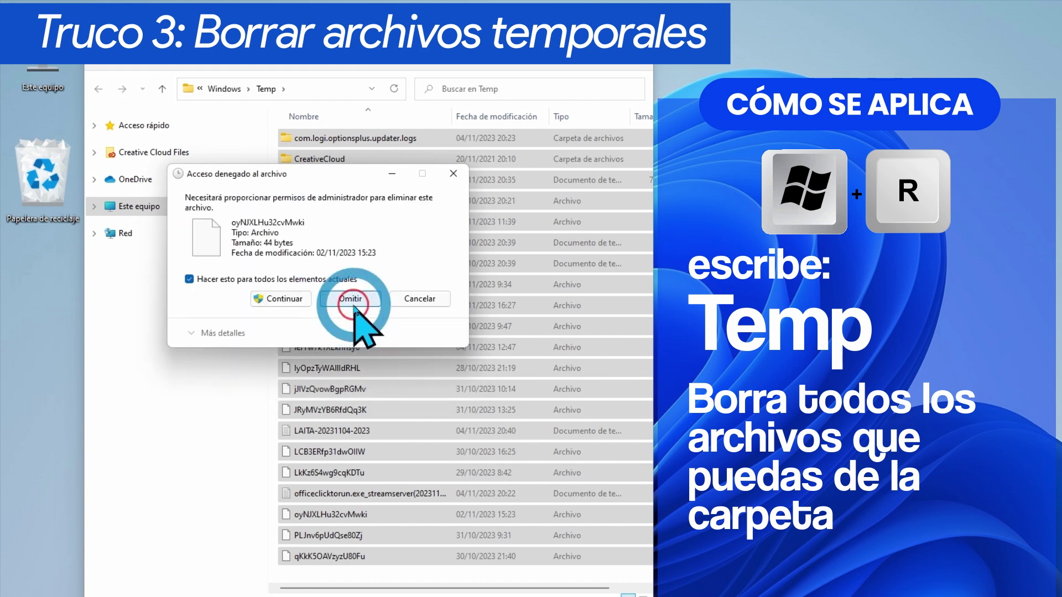
pyautogui.click(355, 305)
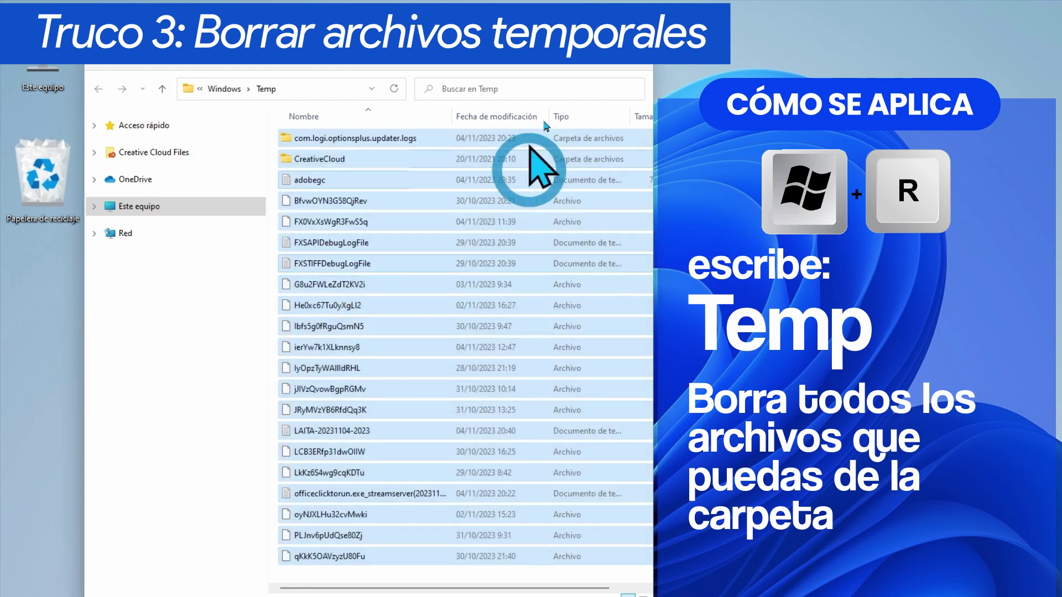
pyautogui.click(518, 118)
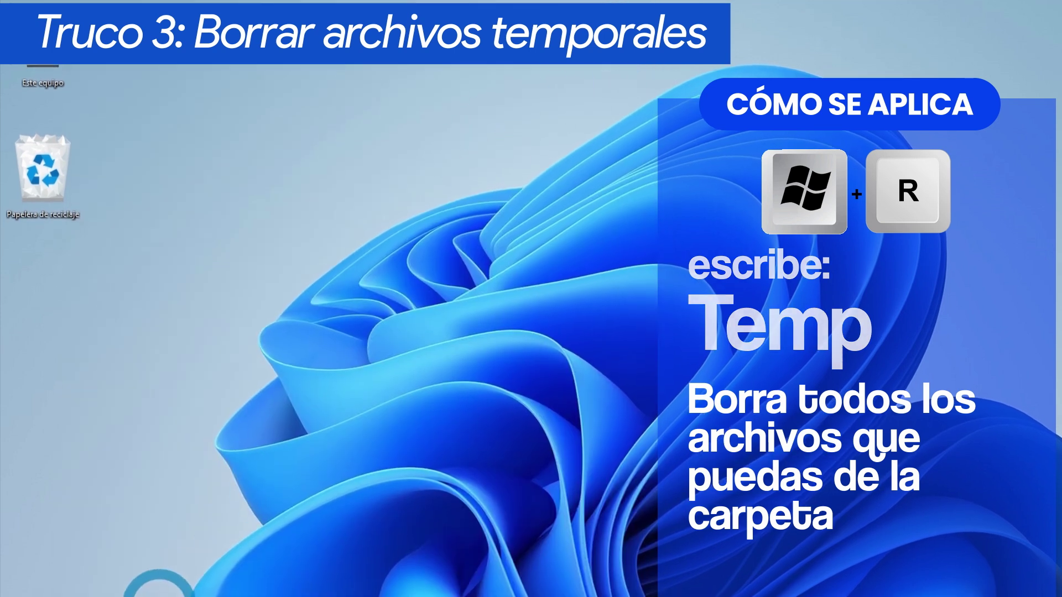
# Open the user's local Temp folder by running "%temp%" from the Run dialog
pyautogui.press('super+r')
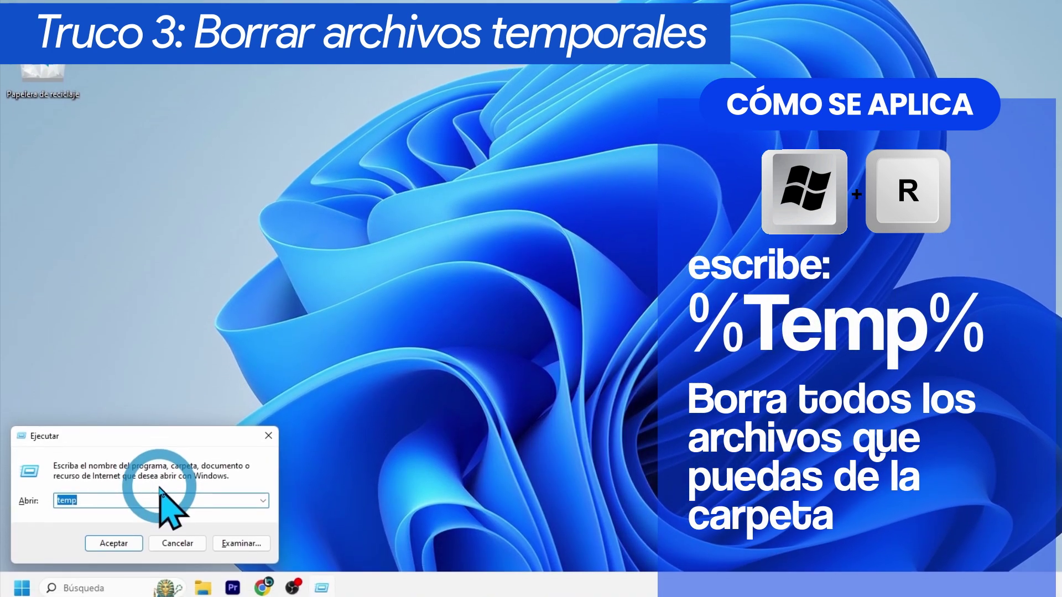
pyautogui.write('%temp')
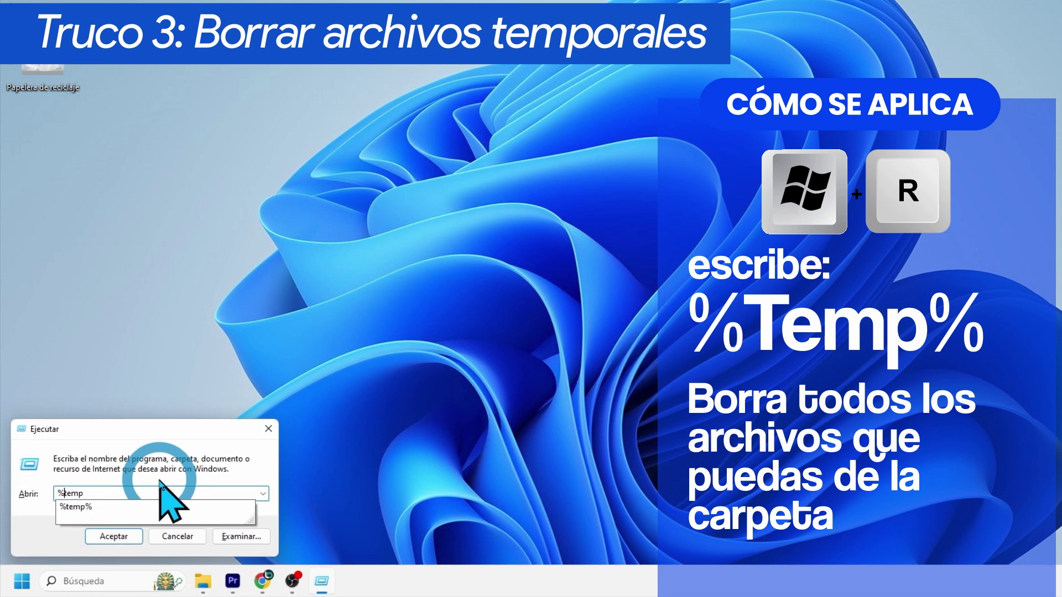
pyautogui.write('%')
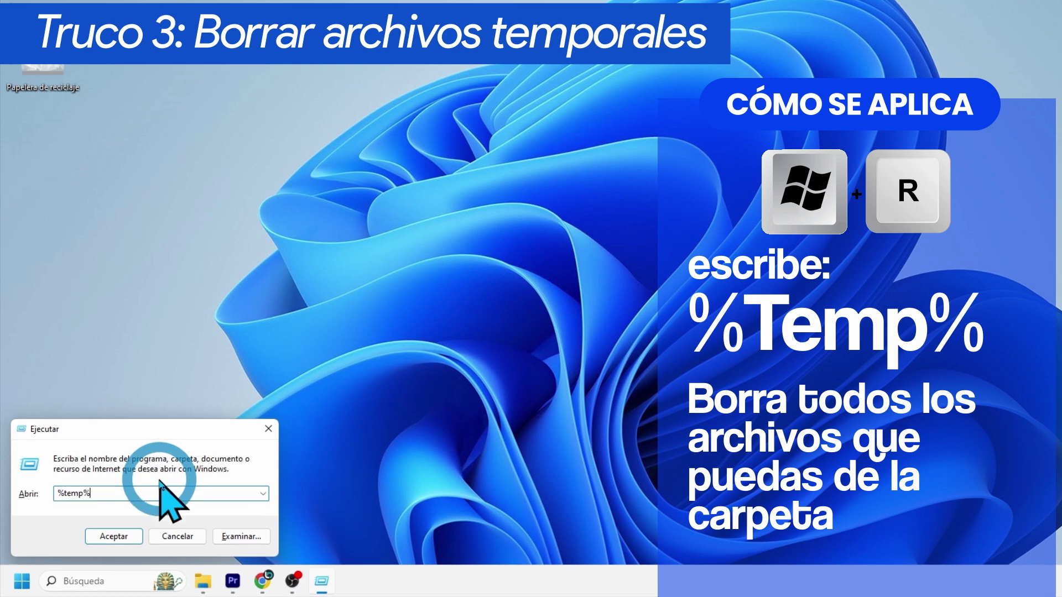
pyautogui.press('Return')
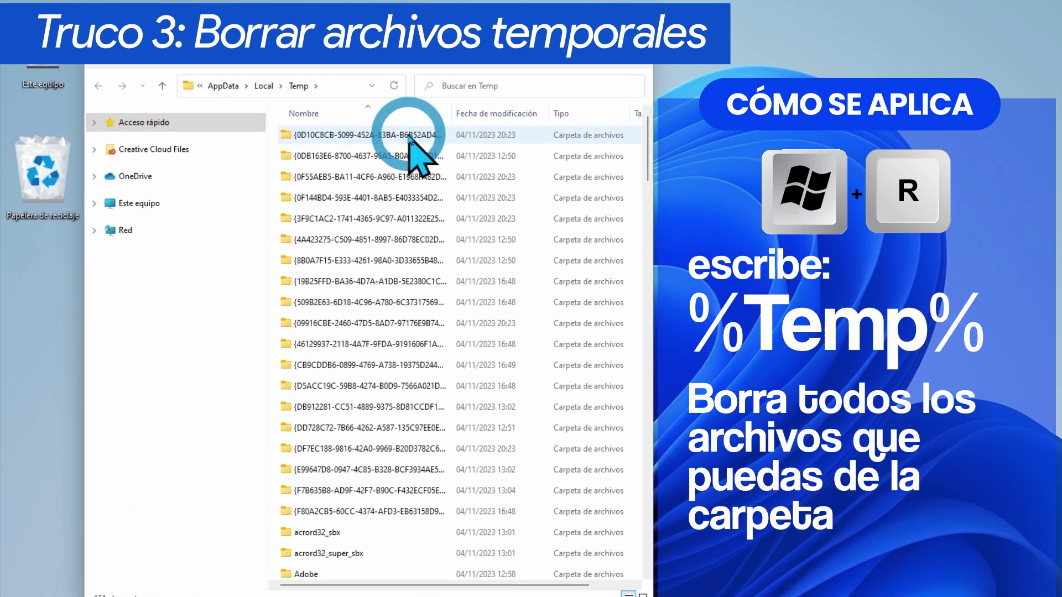
# Select everything in the AppData Local Temp folder and delete it
pyautogui.click(631, 140)
pyautogui.scroll(-20, 438, 464)
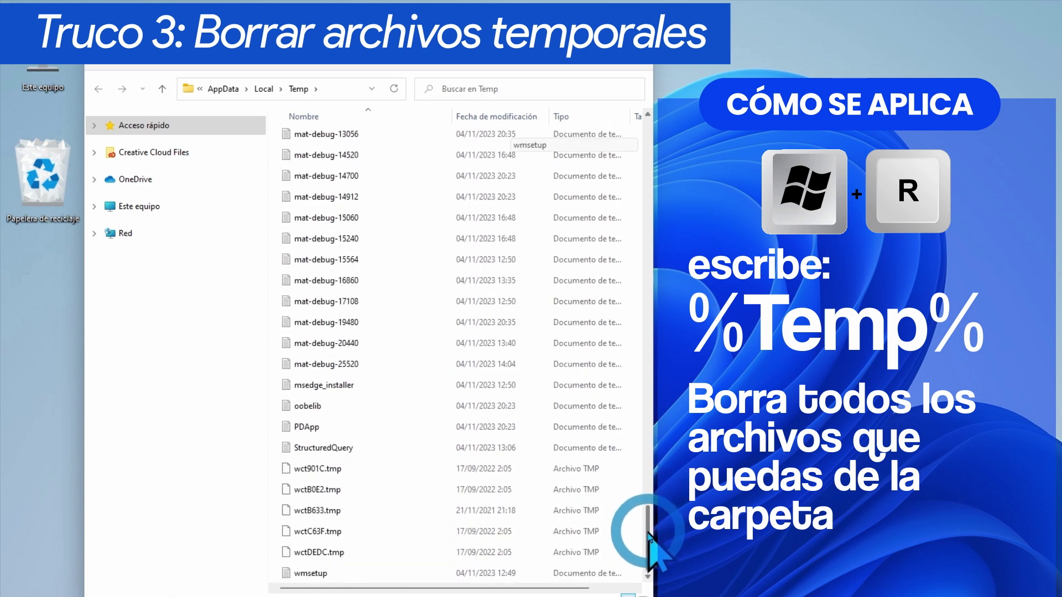
pyautogui.hotkey('ctrl', 'a')
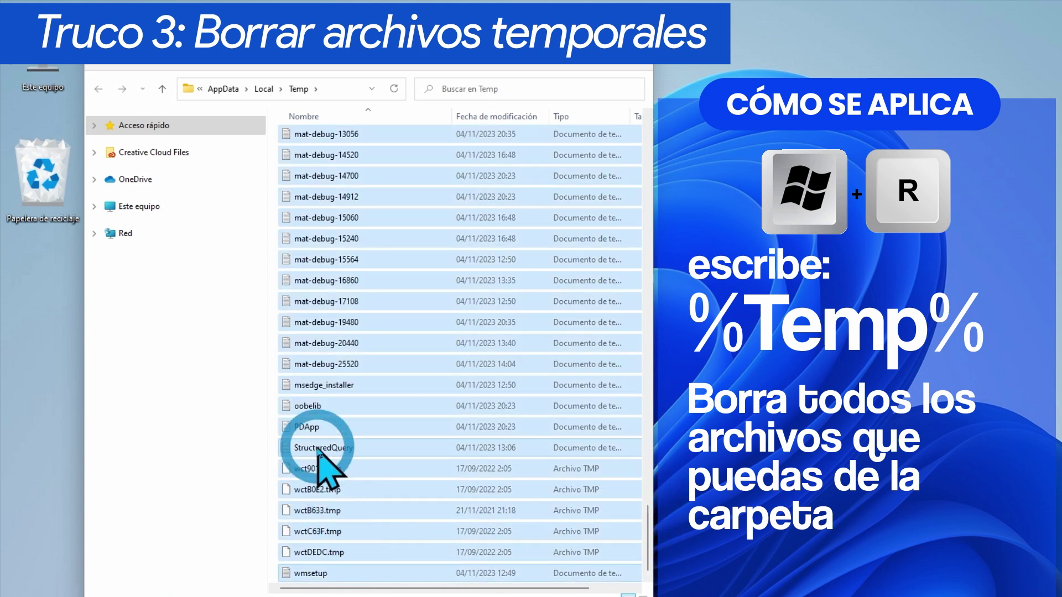
pyautogui.press('Delete')
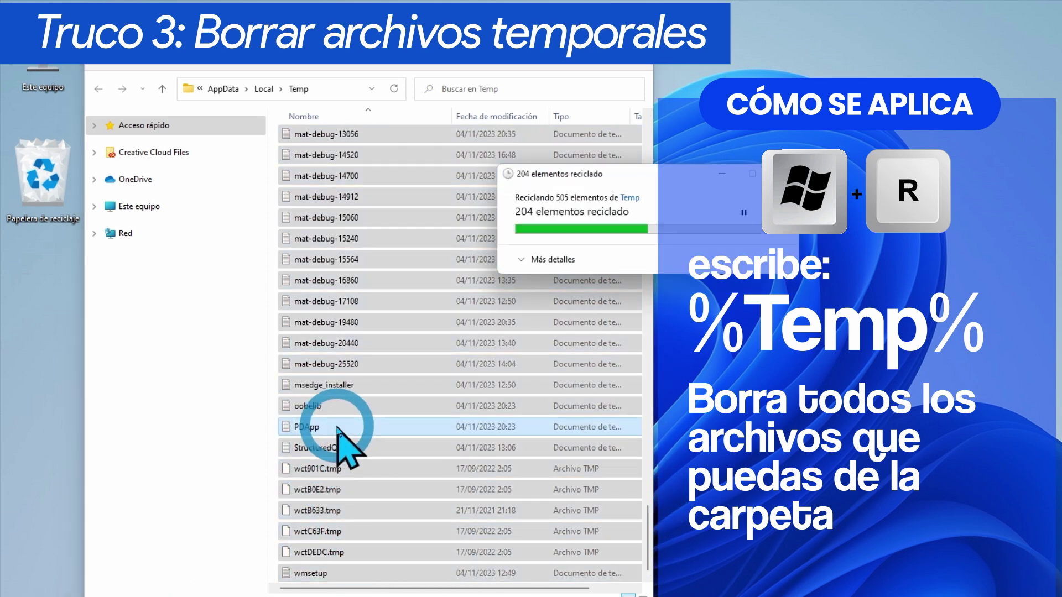
# Skip all items in use during the AppData Temp deletion, applying this to all current items, and close the folder window
pyautogui.click(519, 299)
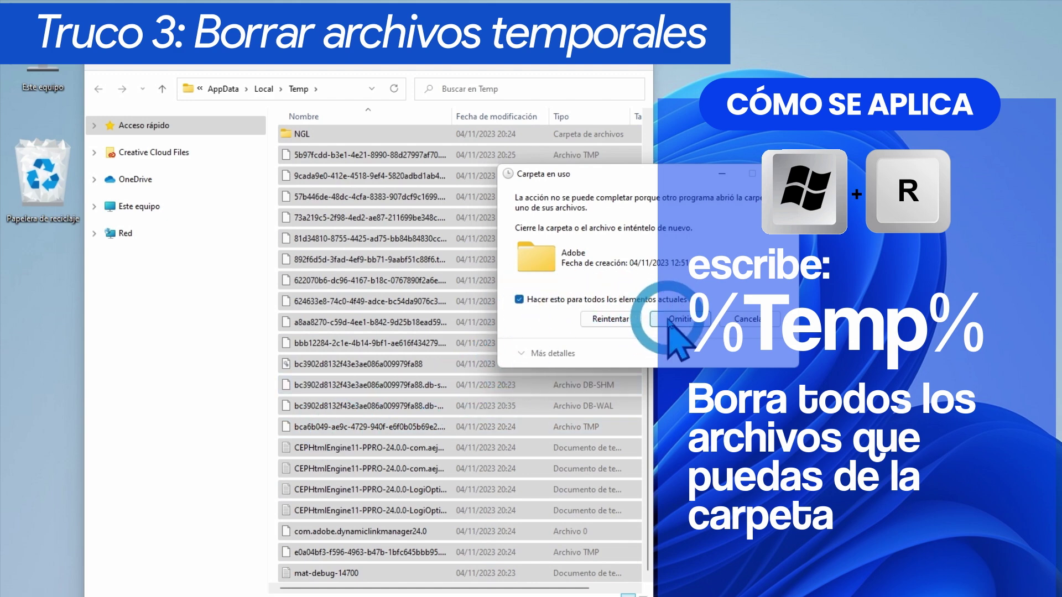
pyautogui.click(671, 319)
pyautogui.click(672, 317)
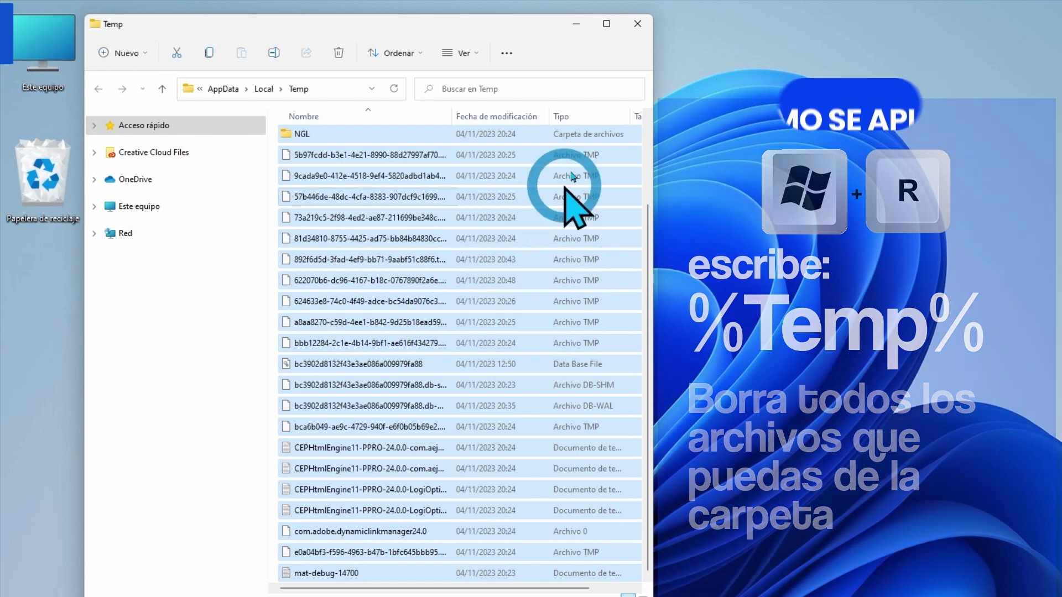
pyautogui.click(638, 24)
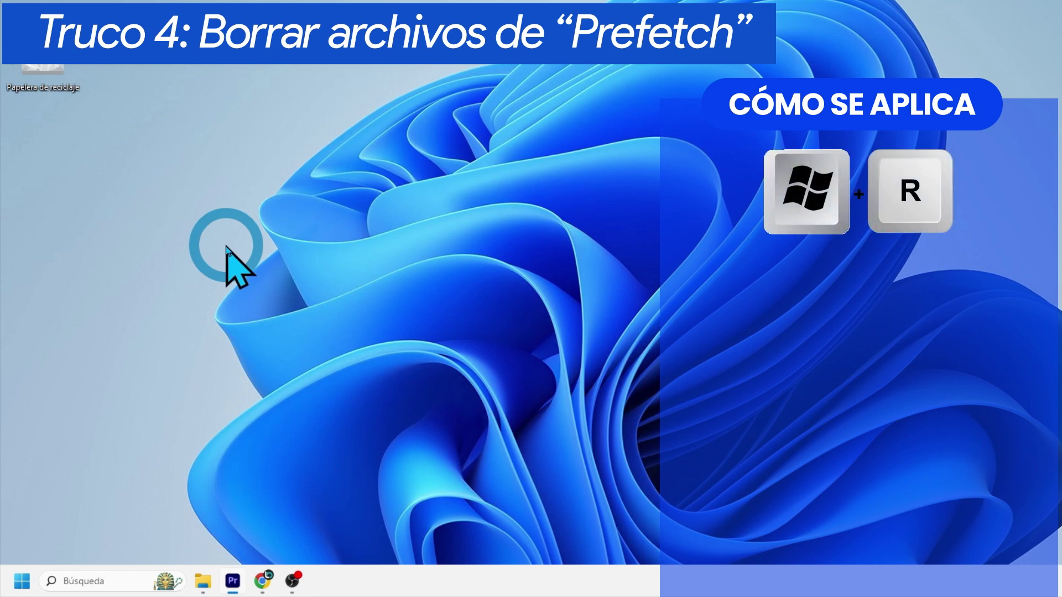
# Open the Windows Prefetch folder by running "prefetch" from the Run dialog
pyautogui.press('super+r')
pyautogui.write('pre')
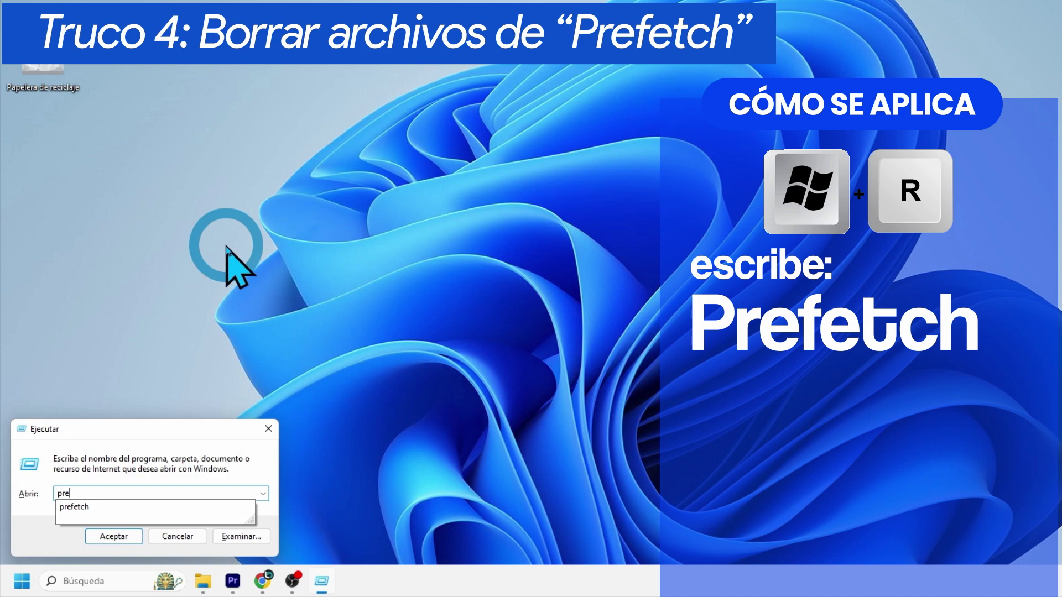
pyautogui.press('Down')
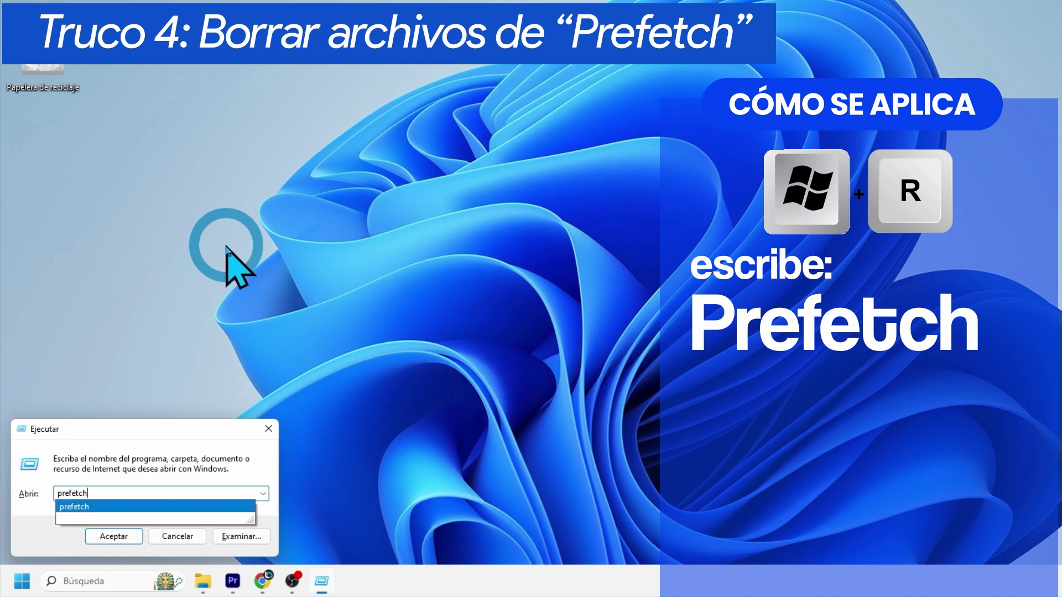
pyautogui.press('Return')
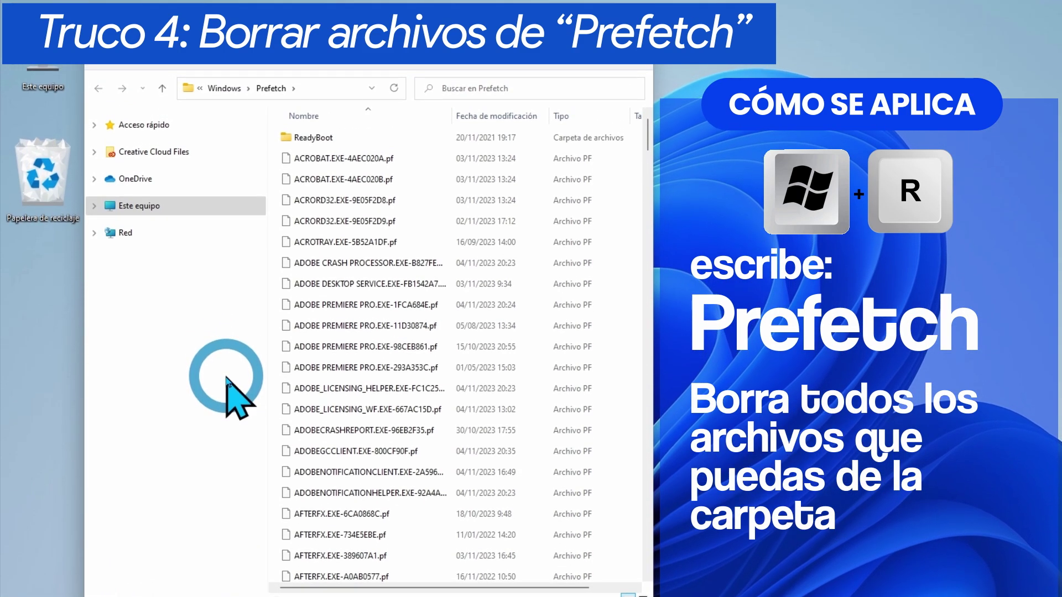
# Select everything in the Prefetch folder, from the ReadyBoot folder through the last file, and delete it
pyautogui.click(367, 142)
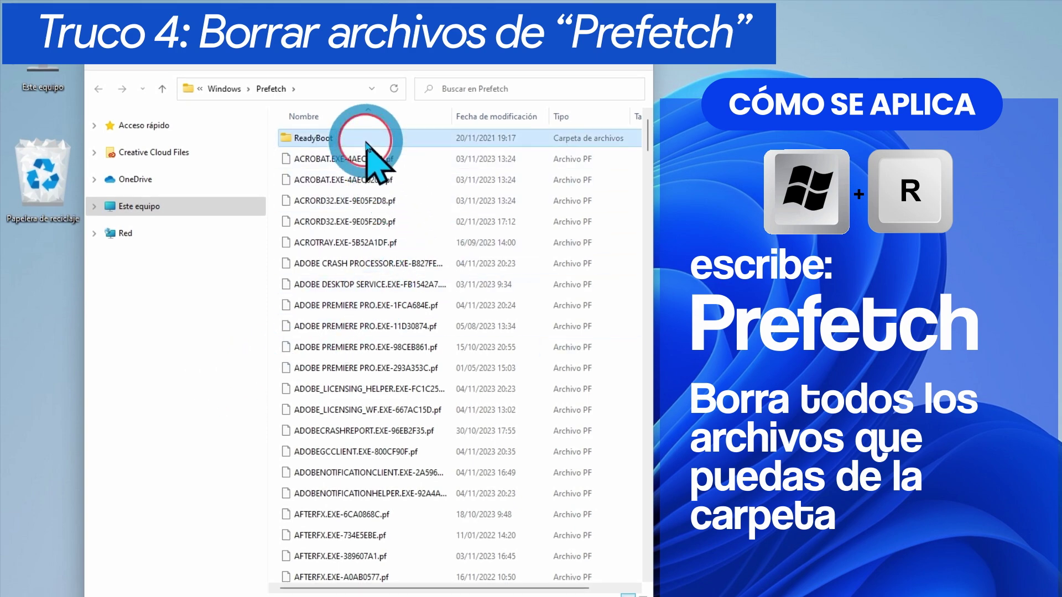
pyautogui.moveTo(648, 138); pyautogui.dragTo(635, 559)
pyautogui.click(407, 560)
pyautogui.keyDown('shift'); pyautogui.click(399, 571); pyautogui.keyUp('shift')
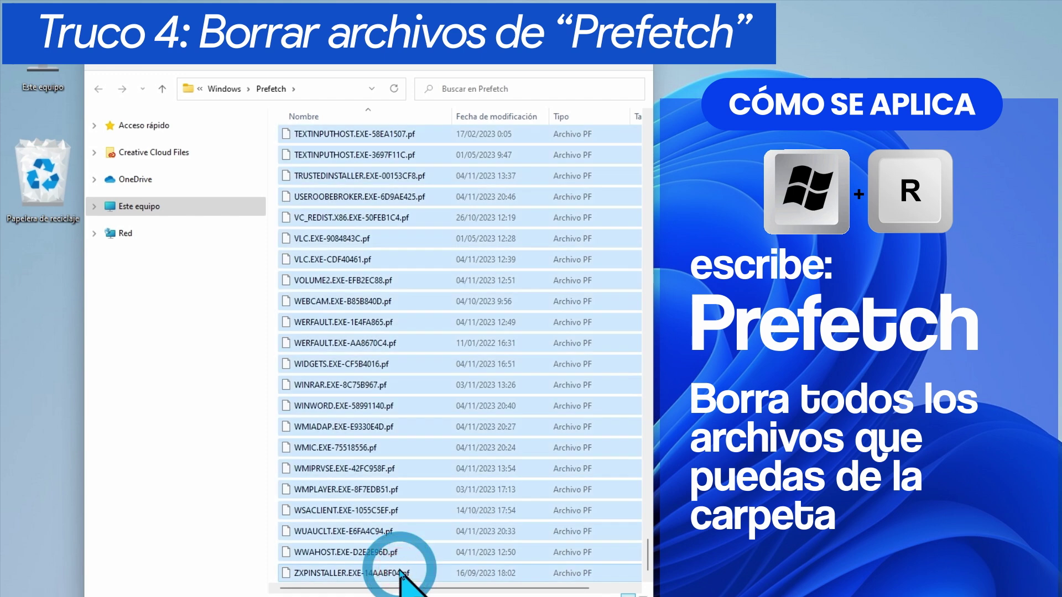
pyautogui.press('Delete')
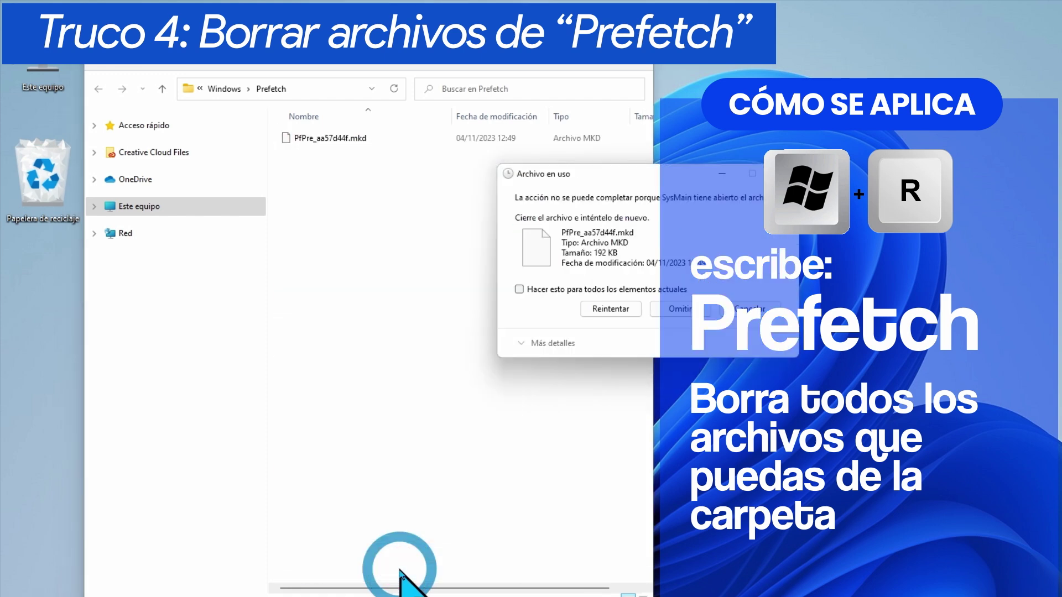
# Skip the Prefetch file in use, applying this to all current items, and close the folder window
pyautogui.click(605, 289)
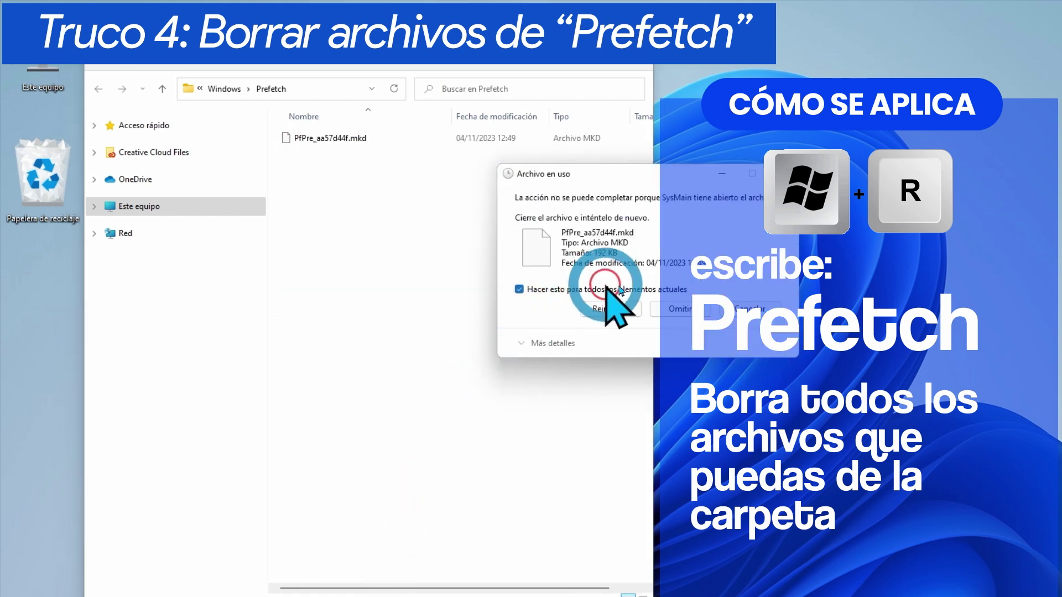
pyautogui.click(682, 309)
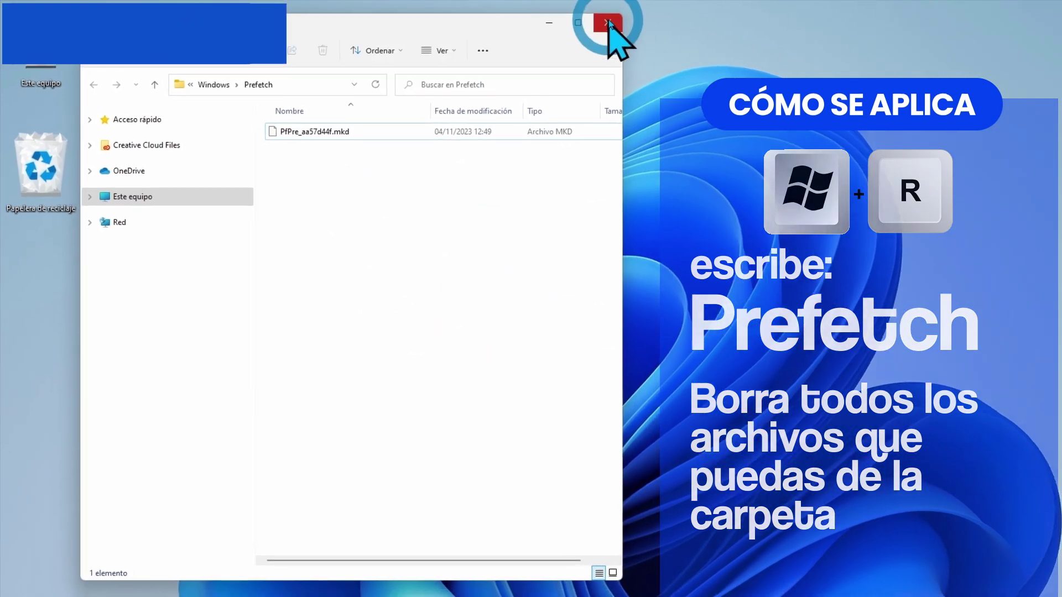
pyautogui.click(613, 24)
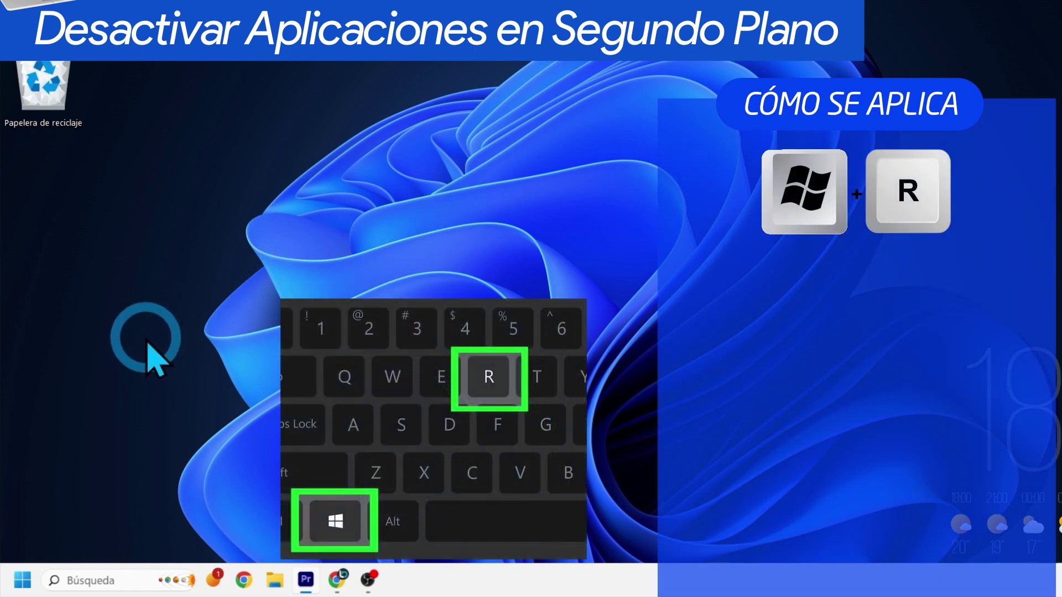
# Open the Local Group Policy Editor by running "gpedit.msc" from the Run dialog
pyautogui.press('super+r')
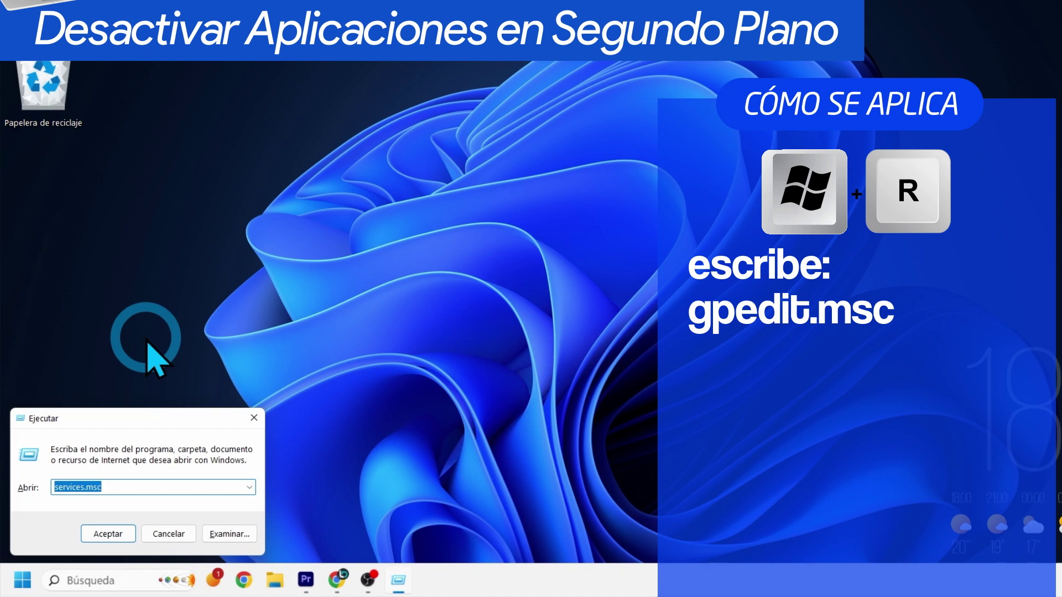
pyautogui.write('gpedit')
pyautogui.press('Return')
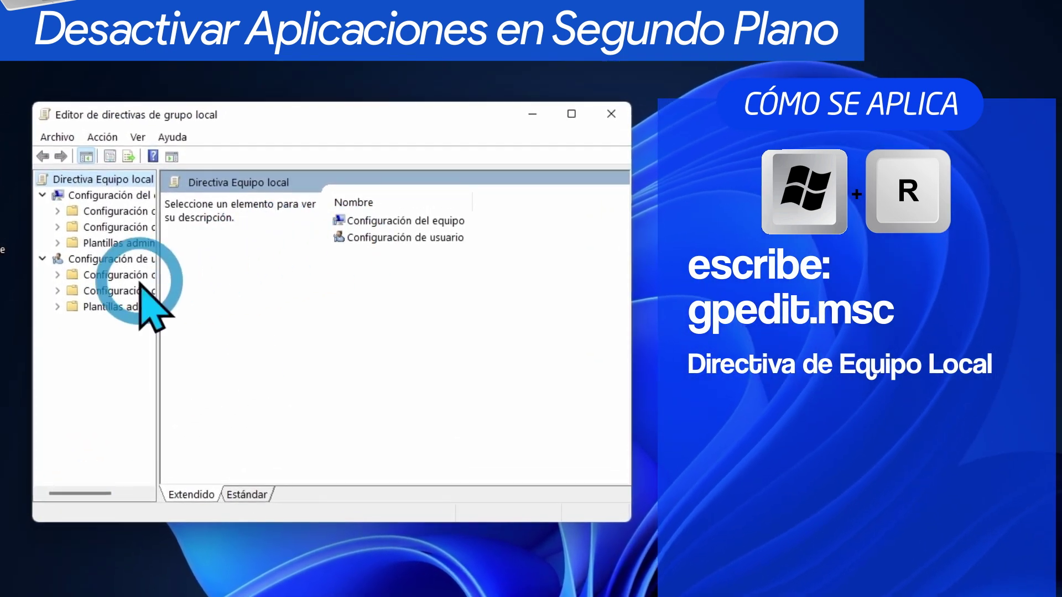
# Under Configuración del equipo, open Plantillas administrativas > Componentes de Windows > Privacidad de la aplicación, widening the tree pane for readability
pyautogui.moveTo(158, 282); pyautogui.dragTo(271, 279)
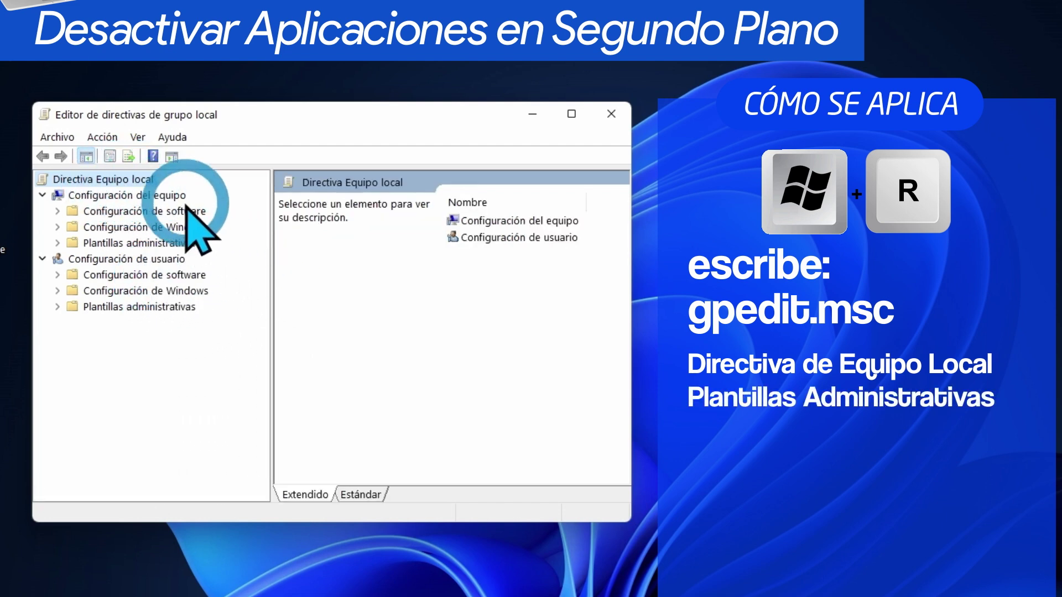
pyautogui.click(58, 244)
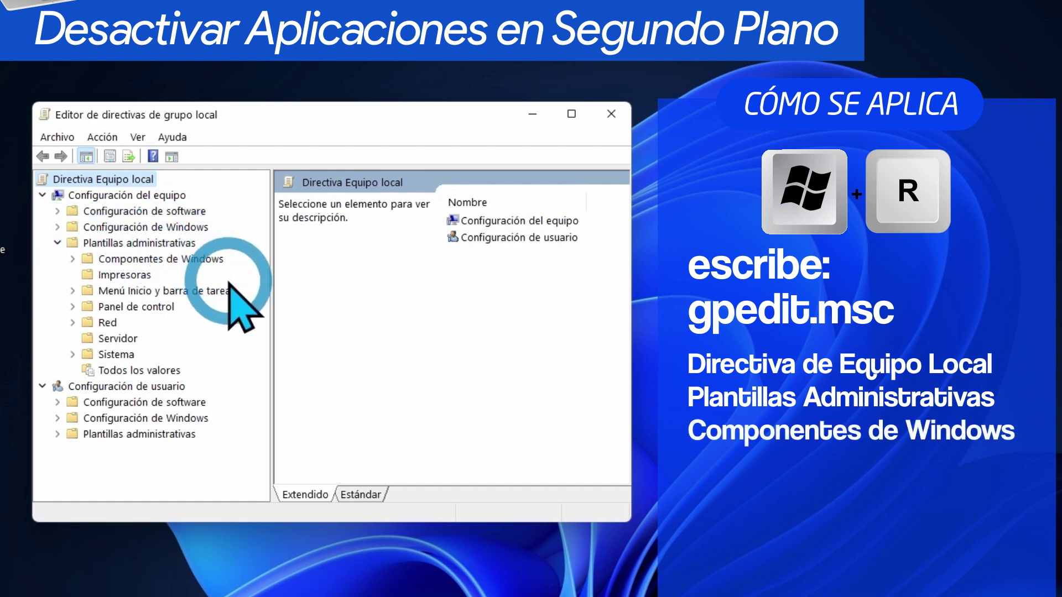
pyautogui.click(72, 258)
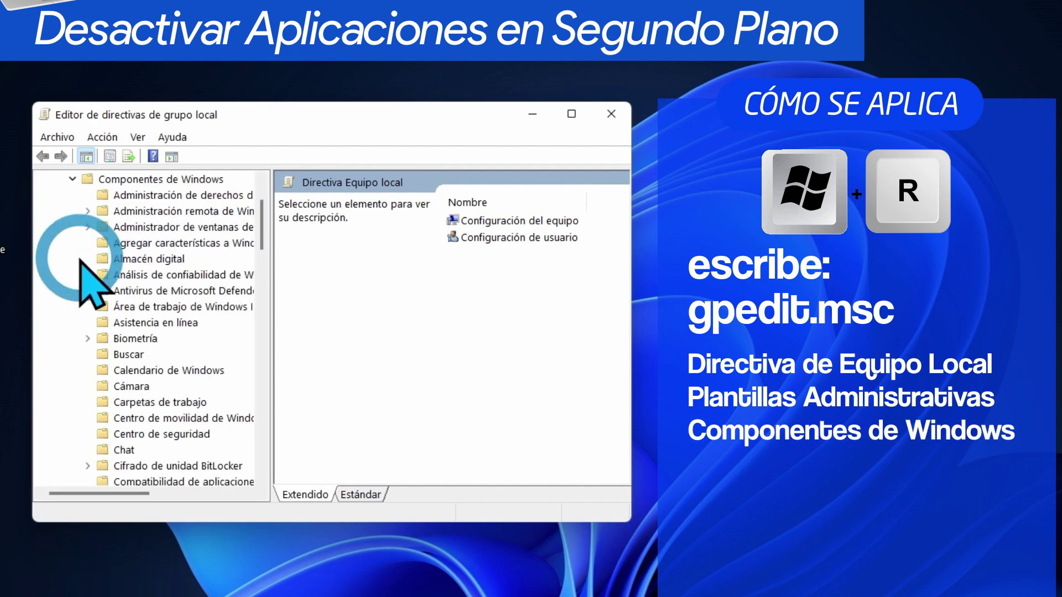
pyautogui.scroll(-2, 265, 236)
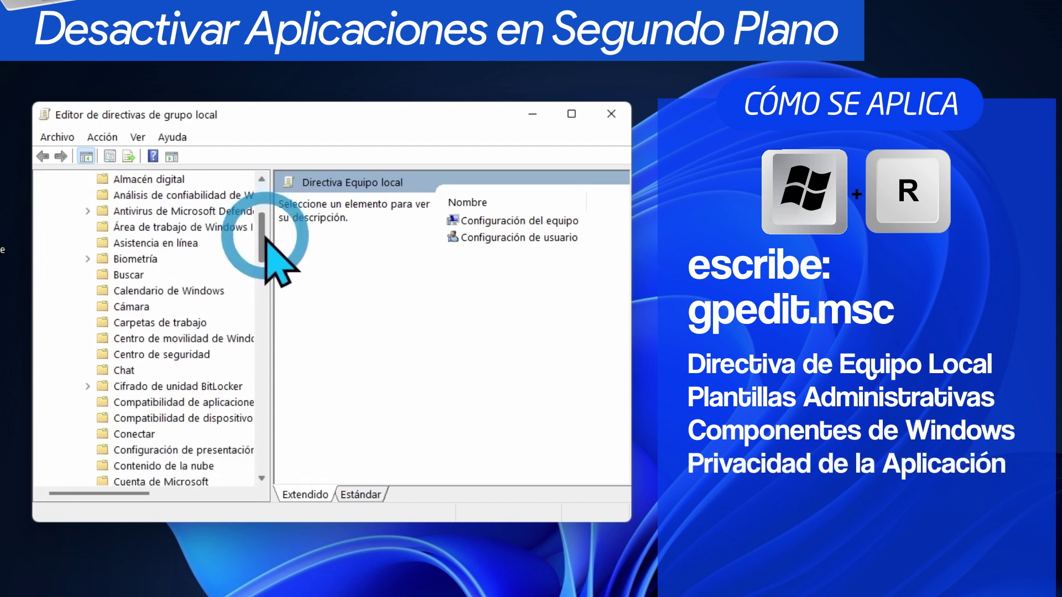
pyautogui.moveTo(264, 238); pyautogui.dragTo(263, 354)
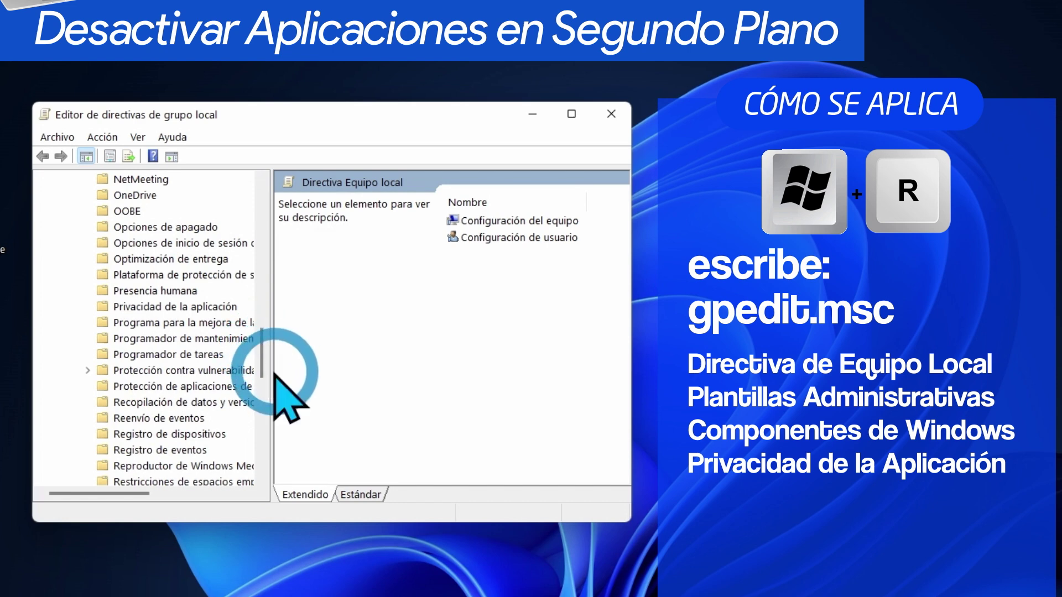
pyautogui.click(235, 309)
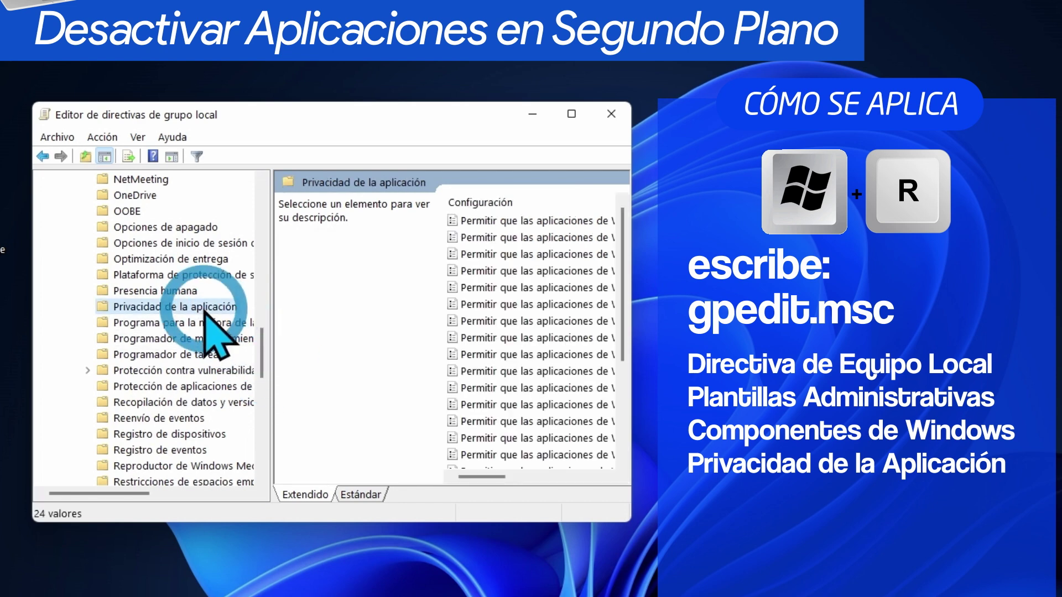
# Enlarge the editor window, widen the Configuración column, and open the policy "Permitir que las aplicaciones de Windows se ejecuten en el fondo"
pyautogui.moveTo(621, 184); pyautogui.dragTo(812, 239)
pyautogui.moveTo(664, 519); pyautogui.dragTo(667, 596)
pyautogui.scroll(-2, 501, 459)
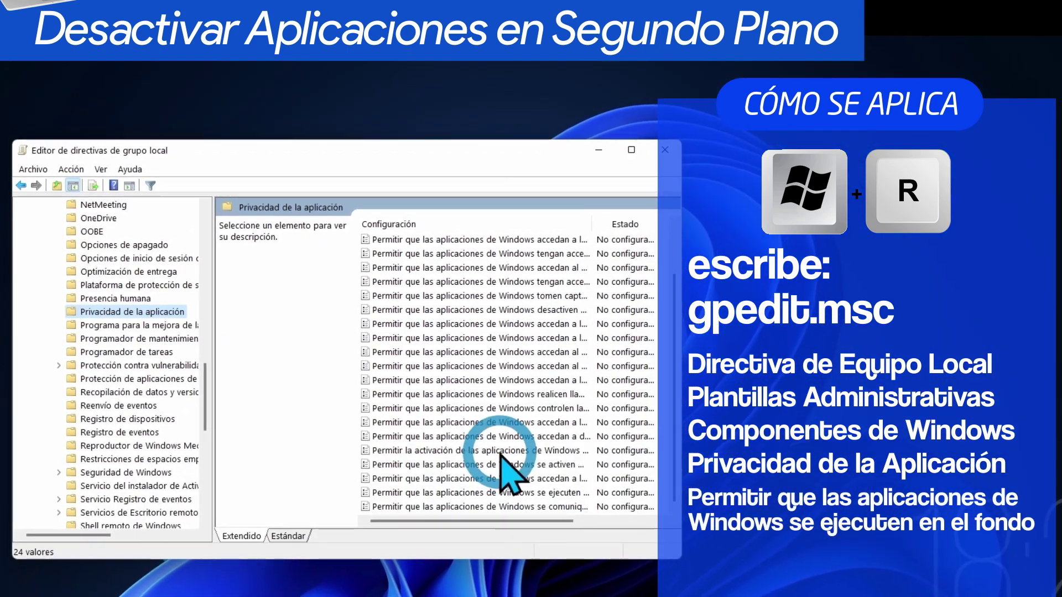
pyautogui.click(474, 494)
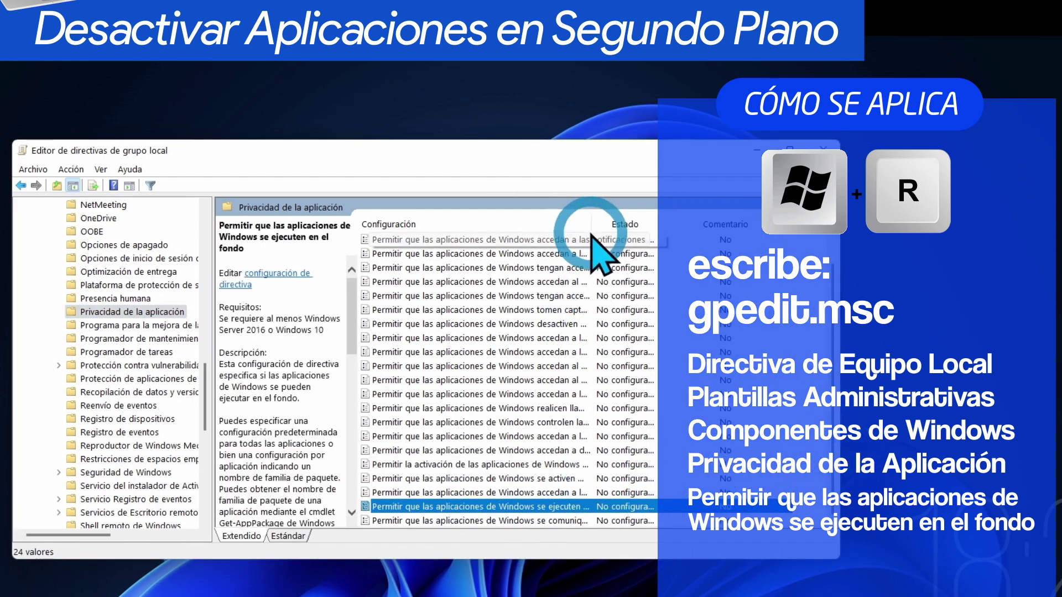
pyautogui.moveTo(590, 224); pyautogui.dragTo(667, 255)
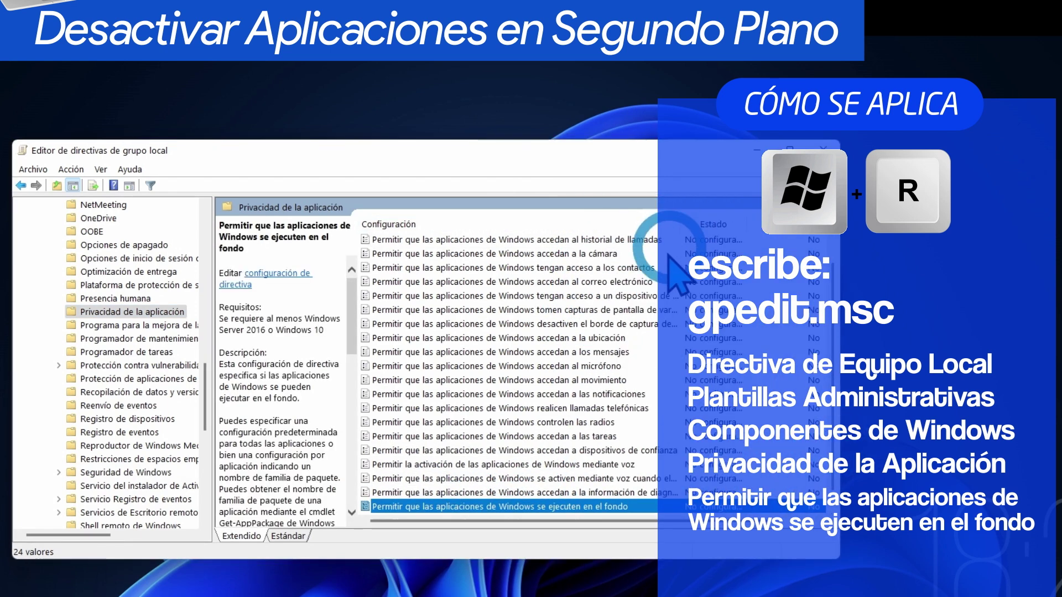
pyautogui.doubleClick(570, 506)
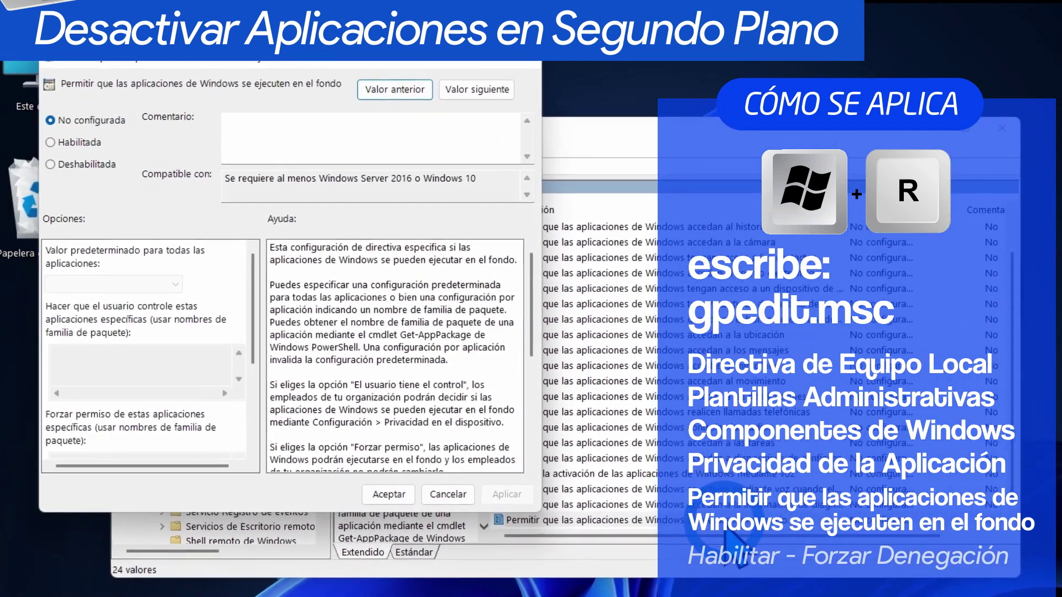
# Set the background apps policy to Habilitada with default value Forzar denegación for all apps, apply it, and close the policy editor
pyautogui.click(60, 140)
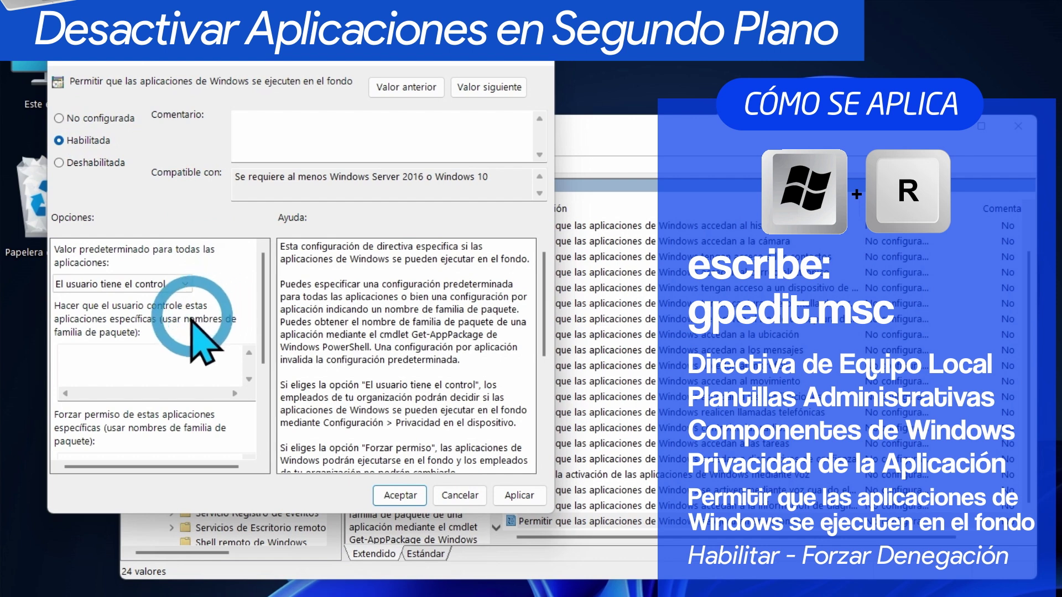
pyautogui.click(109, 285)
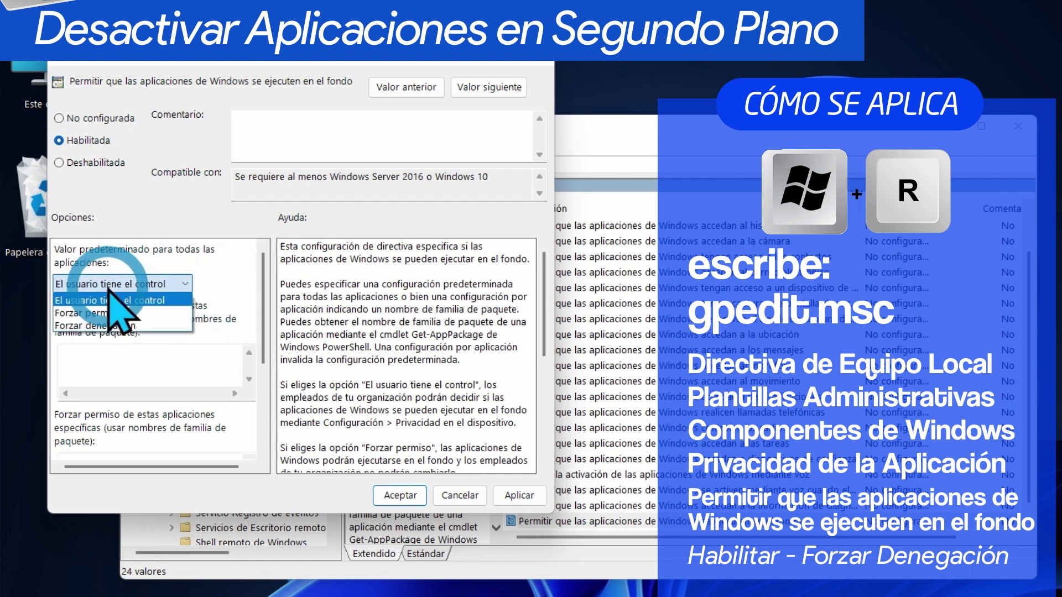
pyautogui.click(104, 327)
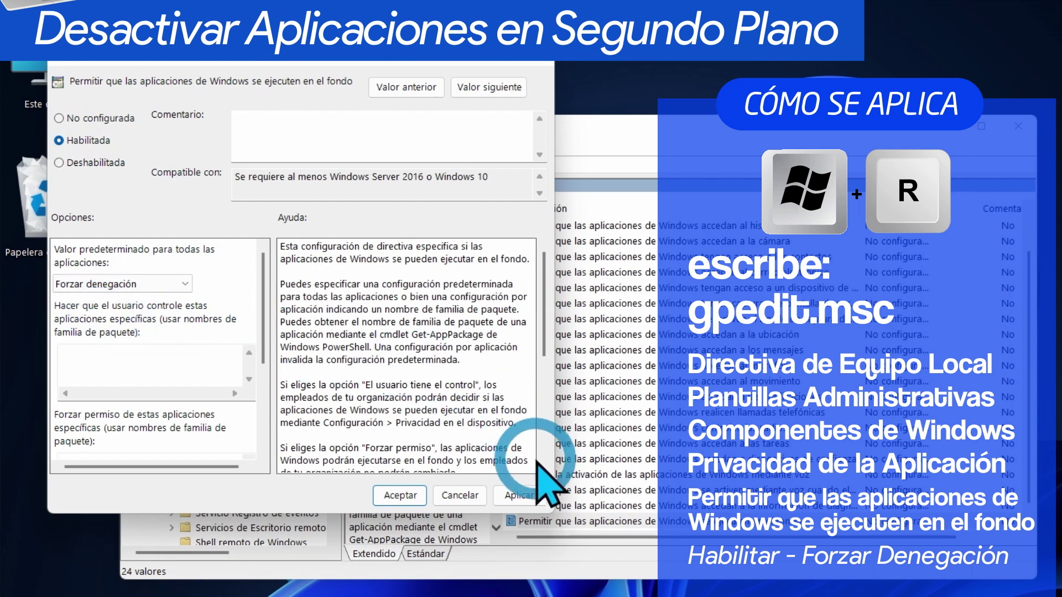
pyautogui.click(525, 495)
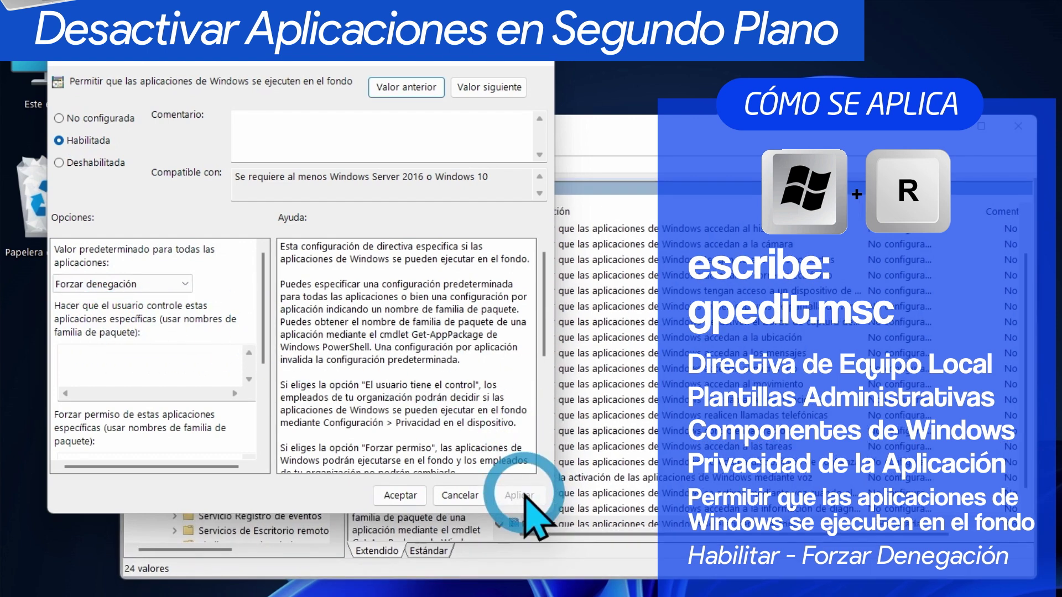
pyautogui.click(400, 495)
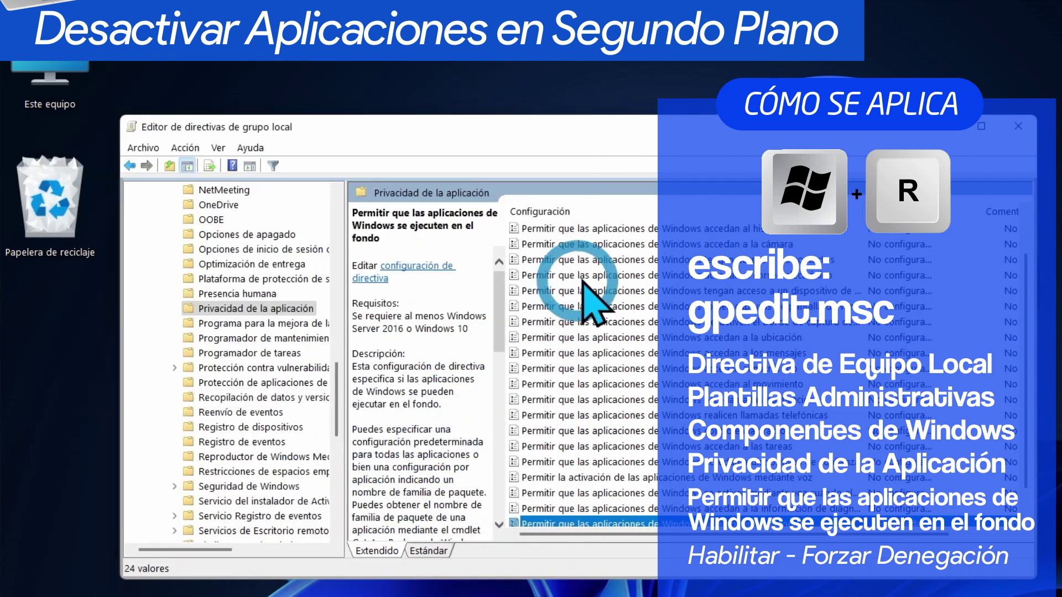
pyautogui.click(1018, 126)
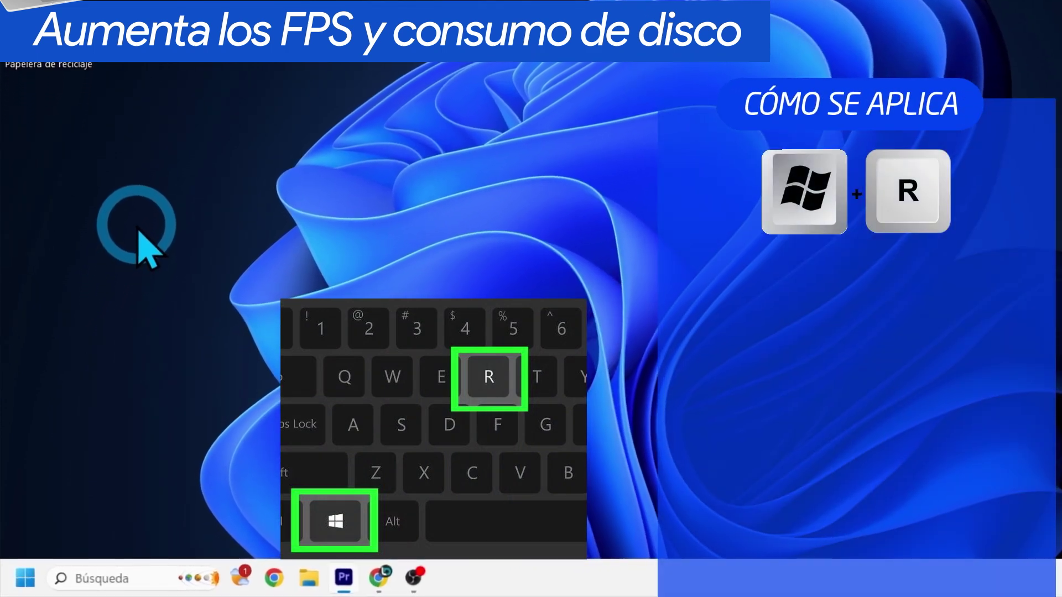
# Open the Windows Services console by running "services.msc" from the Run dialog
pyautogui.press('super+r')
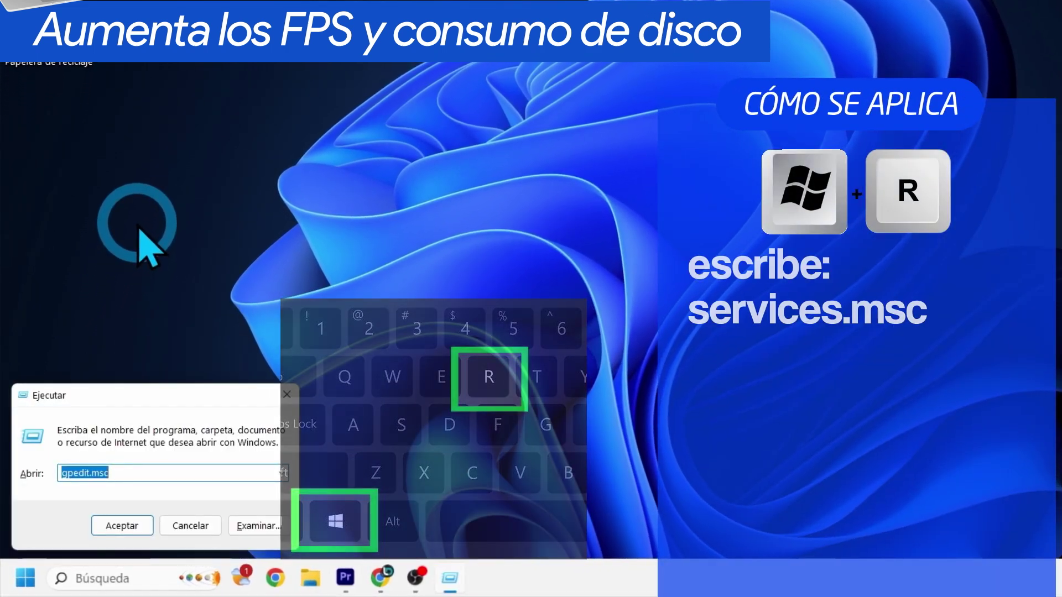
pyautogui.write('s')
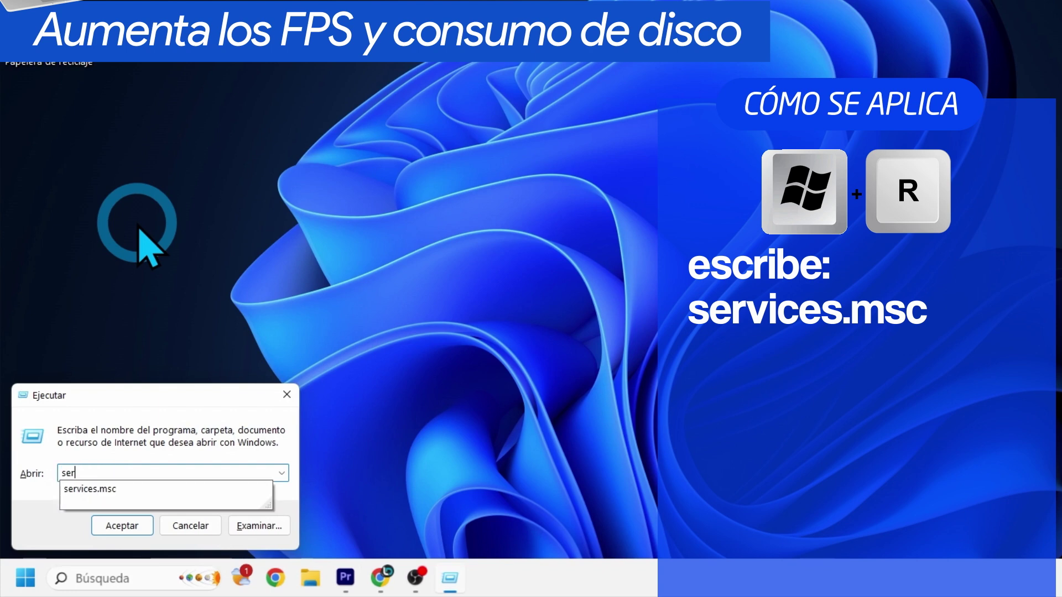
pyautogui.write('er')
pyautogui.press('Down')
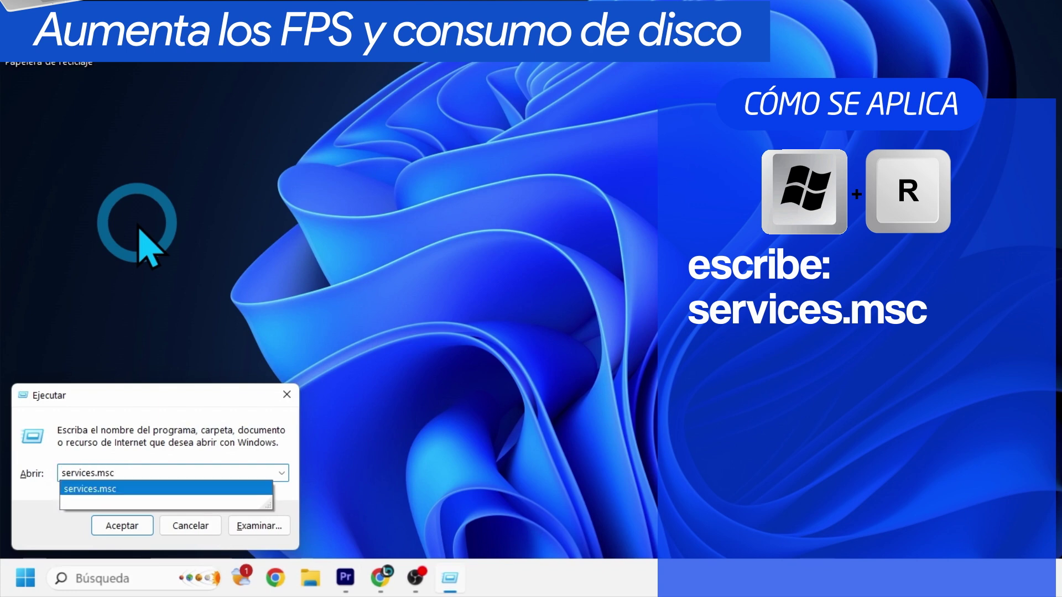
pyautogui.press('Return')
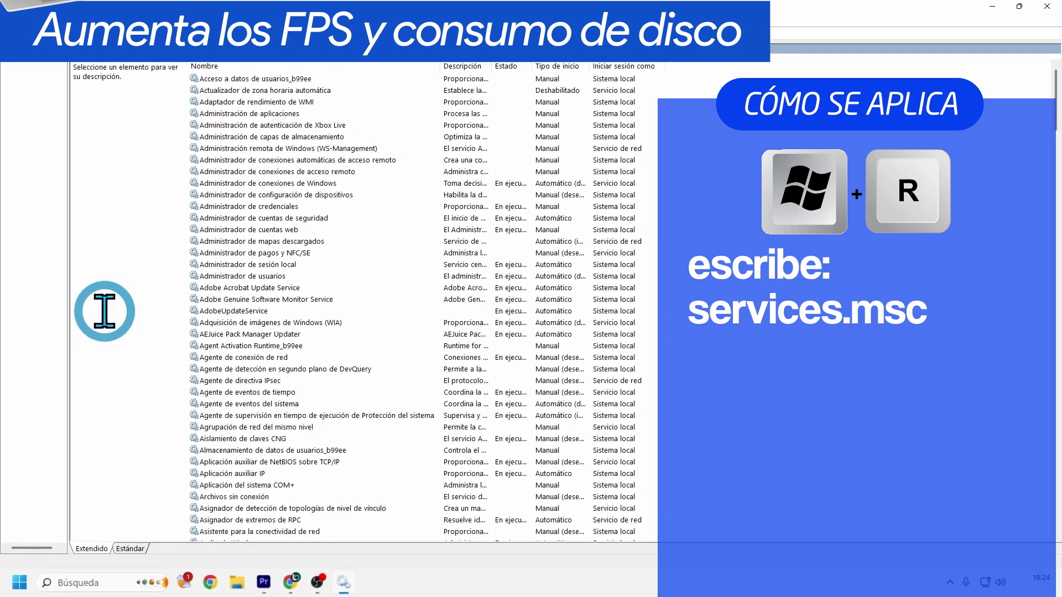
# Find "Servicio de intercambio de datos de Hyper-V" in the services list and open its properties
pyautogui.scroll(-20, 246, 326)
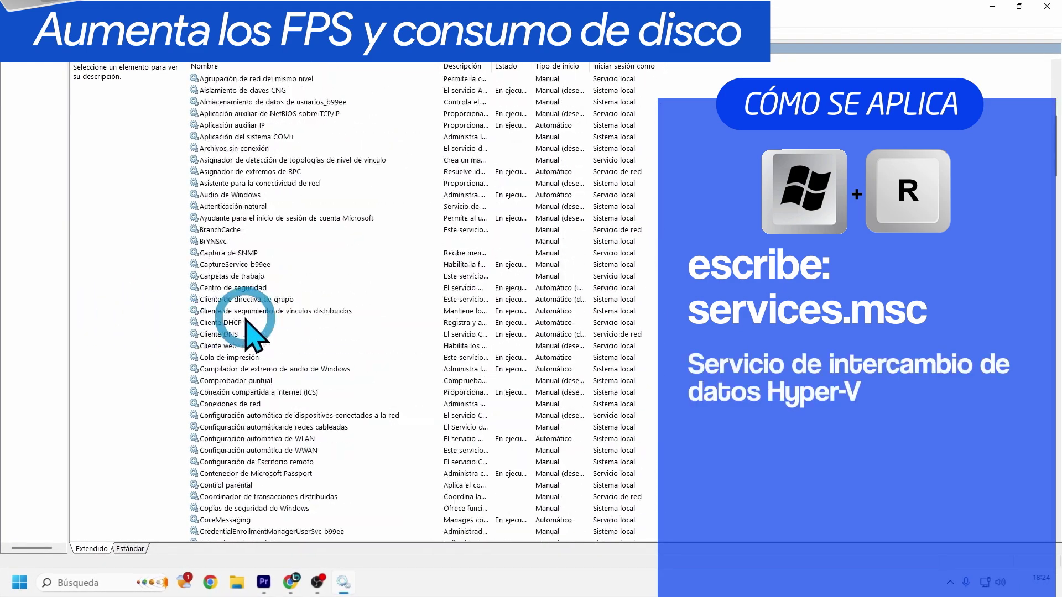
pyautogui.scroll(-20, 247, 328)
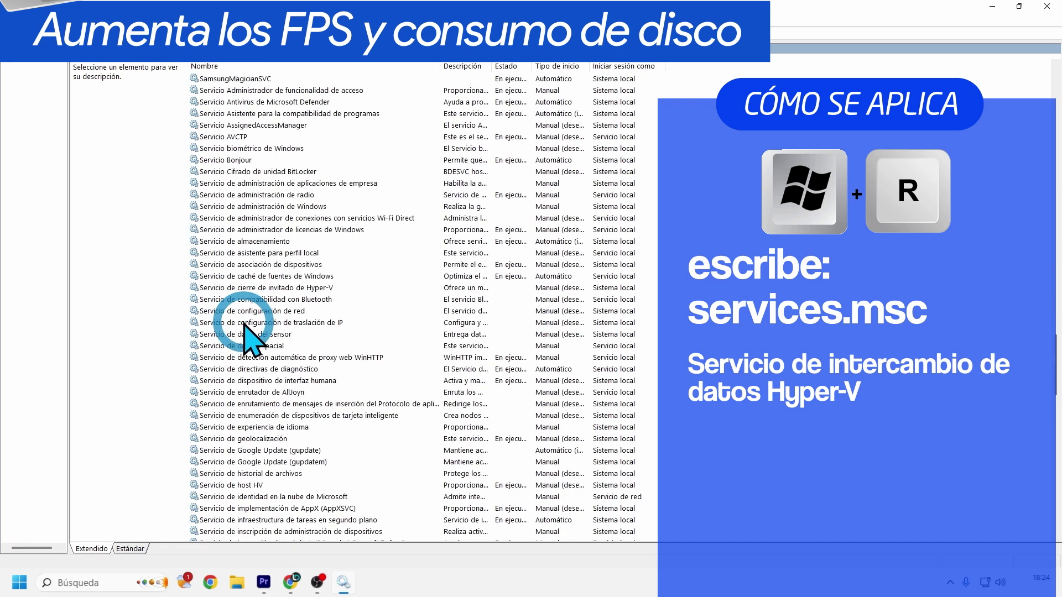
pyautogui.scroll(-4, 348, 362)
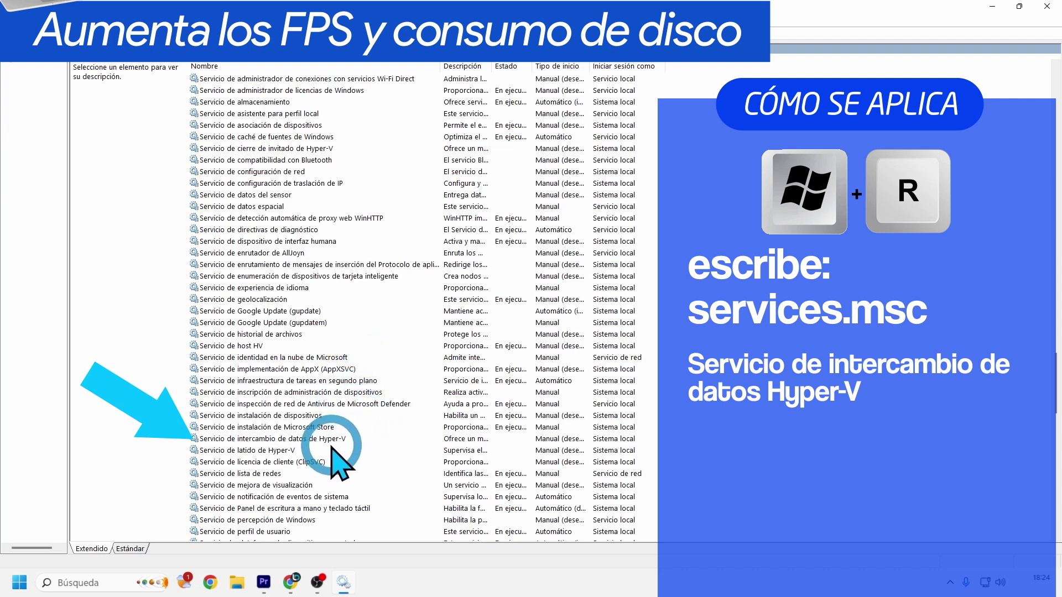
pyautogui.click(259, 440)
pyautogui.doubleClick(288, 441)
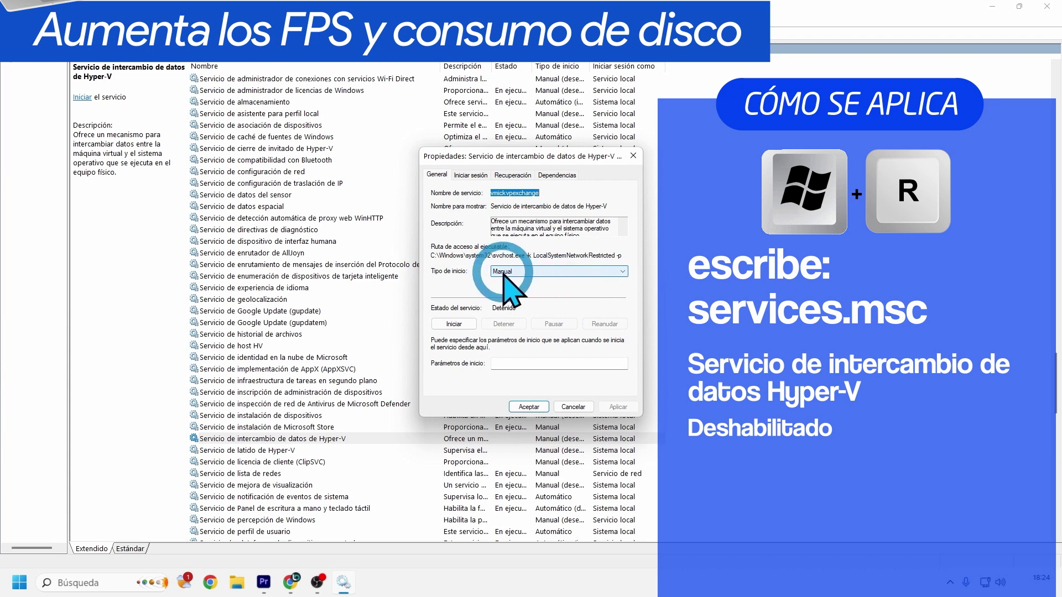
# Set the startup type of "Servicio de intercambio de datos de Hyper-V" to Deshabilitado, apply it, and close the Services console
pyautogui.click(531, 272)
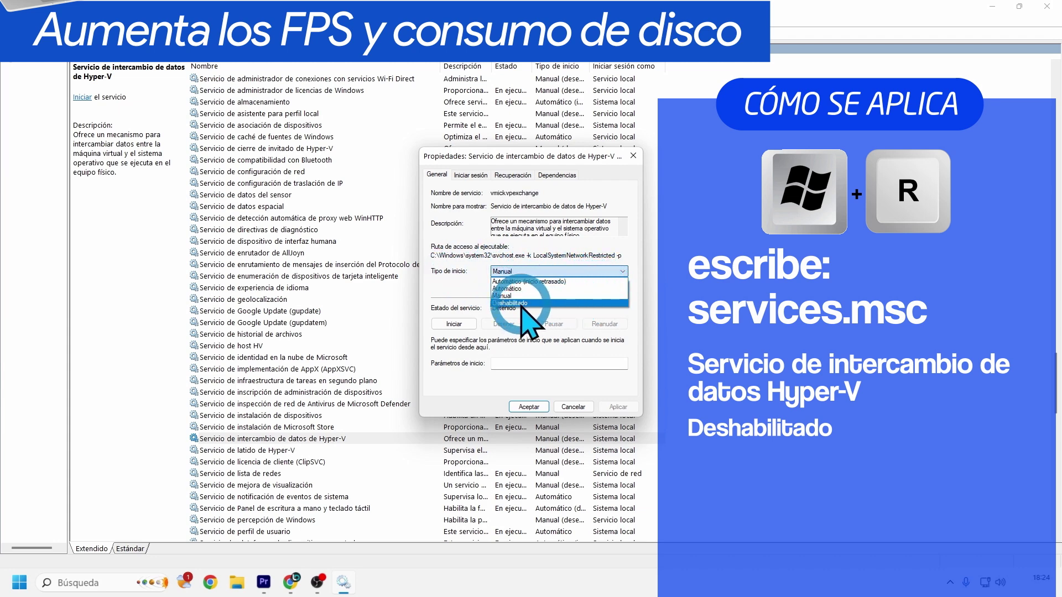
pyautogui.click(521, 305)
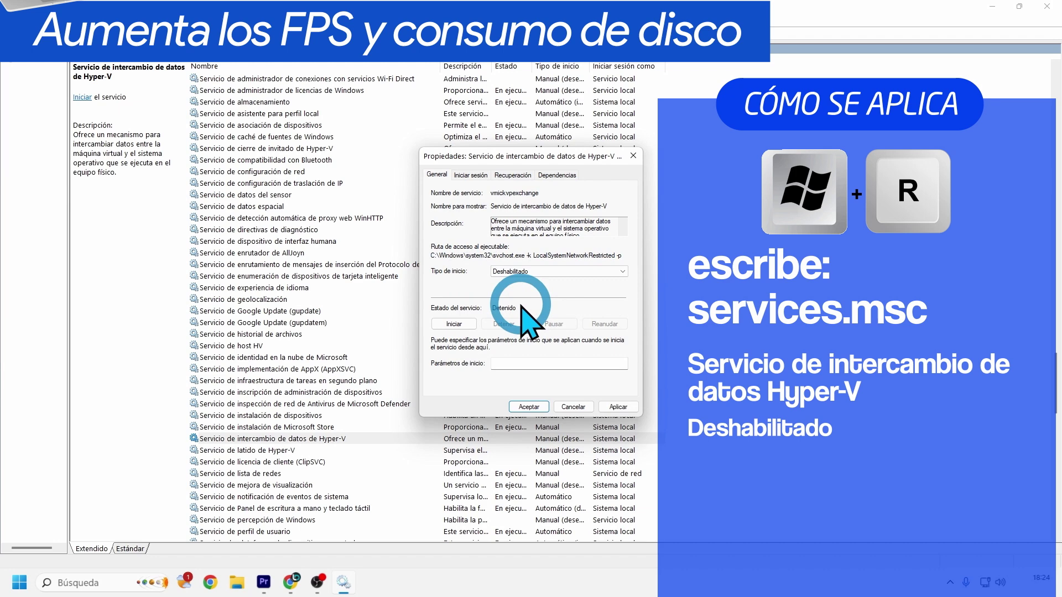
pyautogui.click(617, 407)
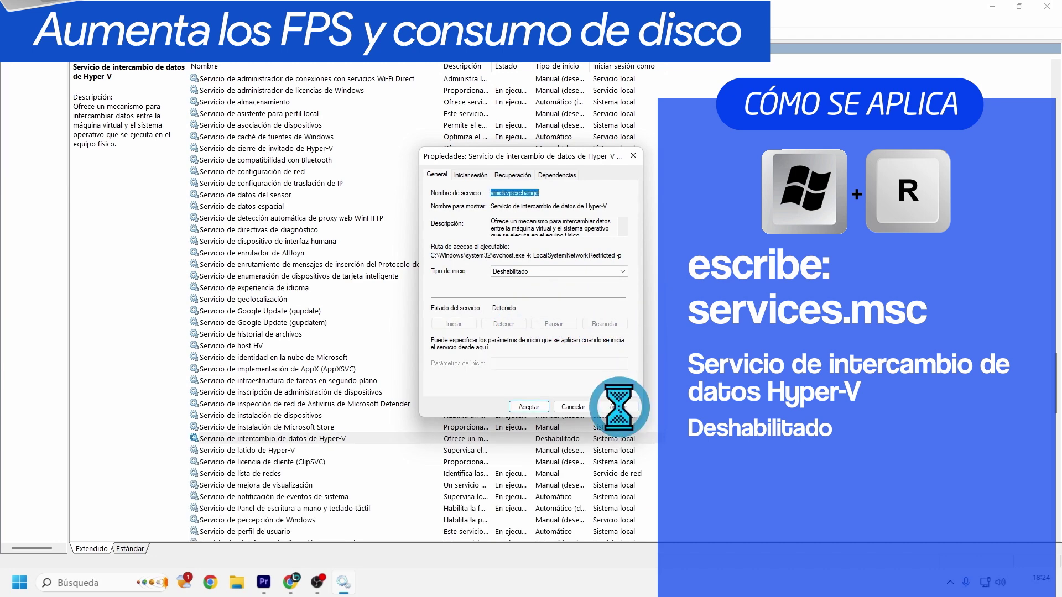
pyautogui.click(529, 407)
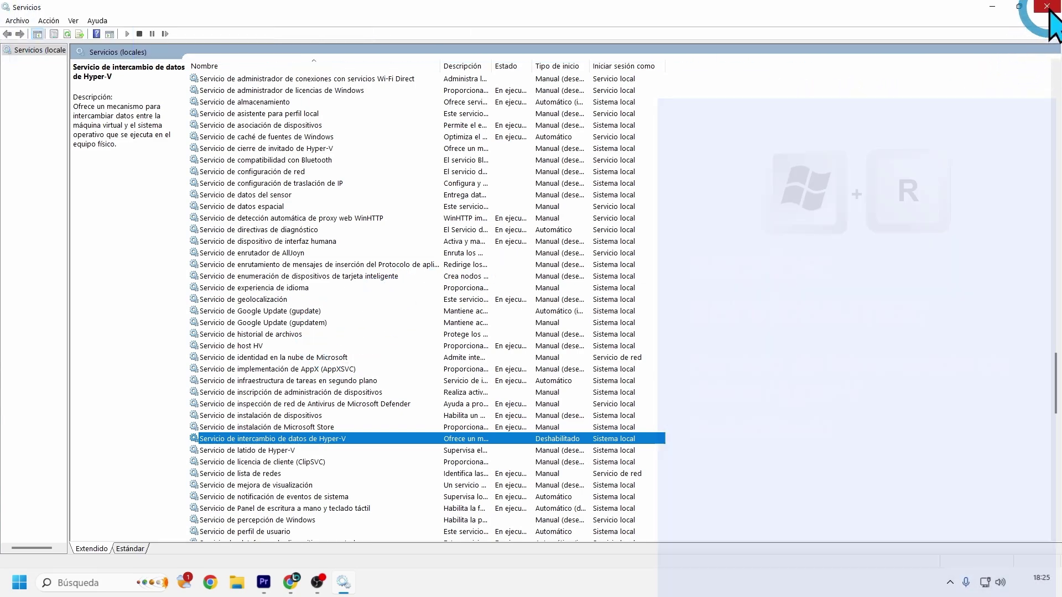
pyautogui.click(1048, 8)
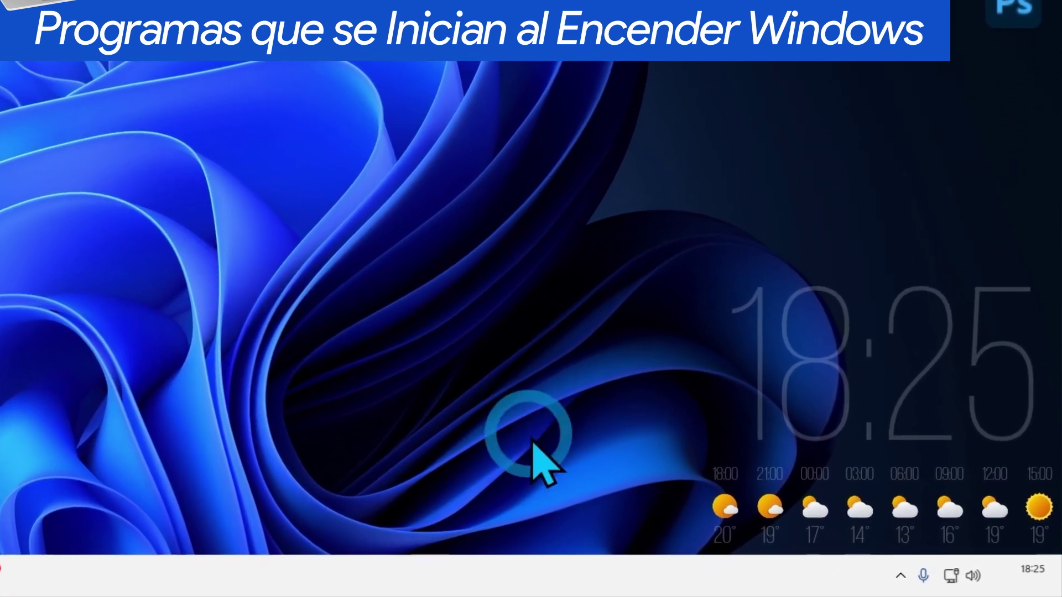
# Check the programs running among the hidden tray icons, and open the Administrador de tareas at its Inicio list of startup programs
pyautogui.click(896, 578)
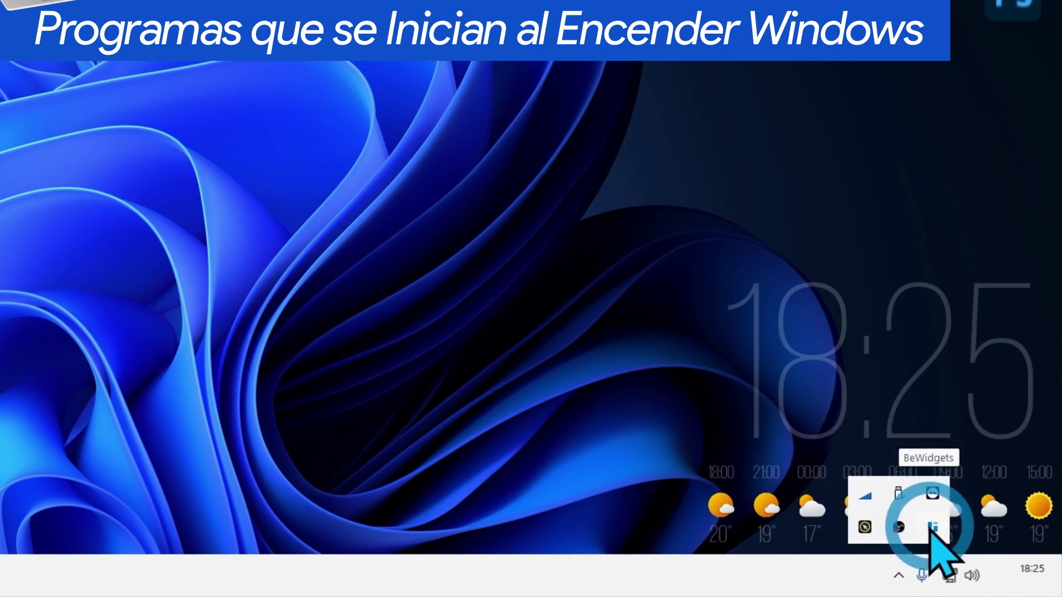
pyautogui.click(477, 467)
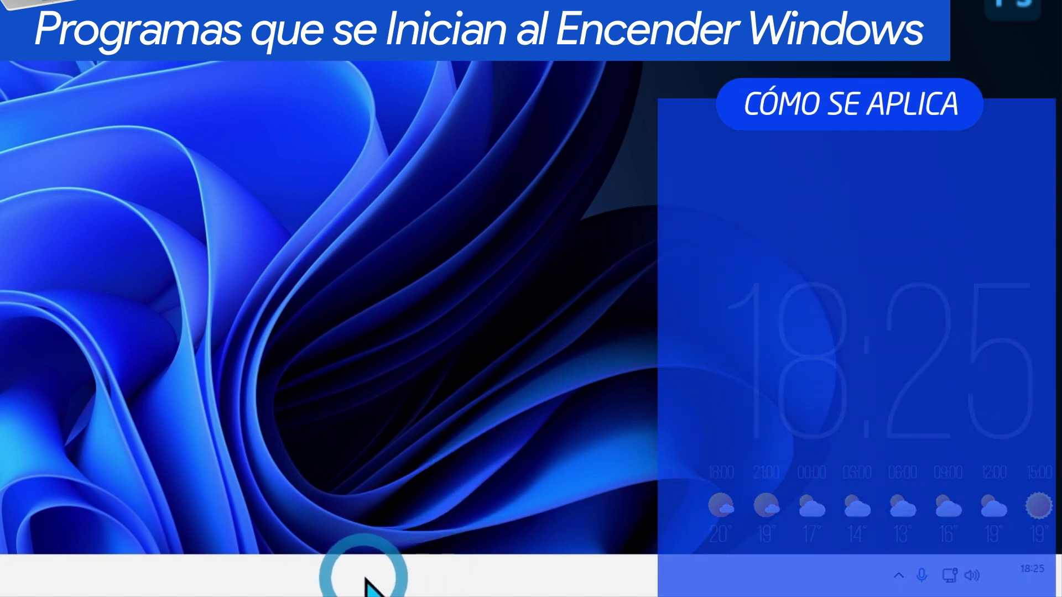
pyautogui.rightClick(376, 566)
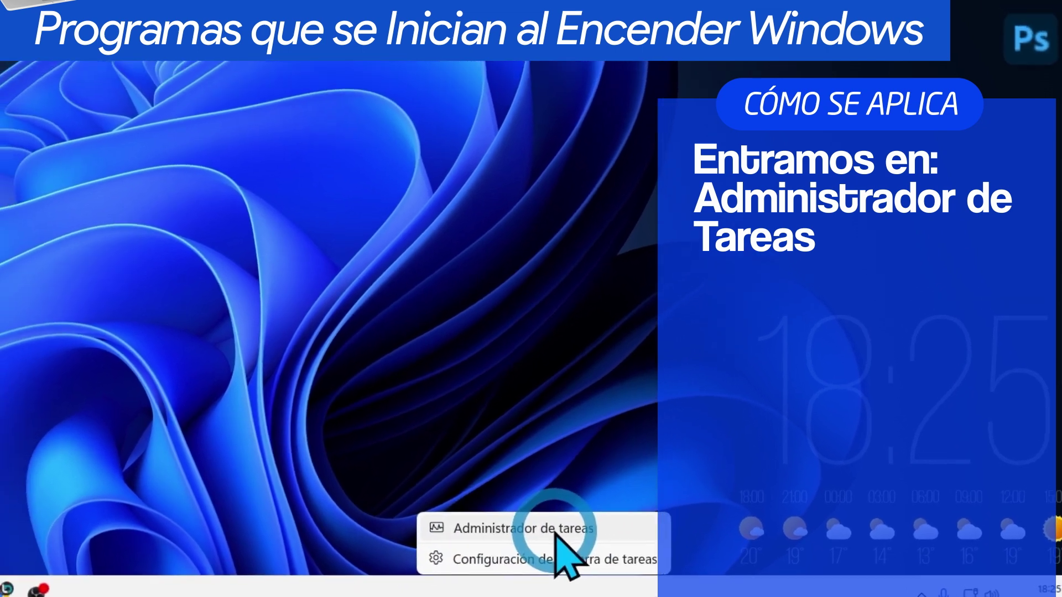
pyautogui.click(556, 531)
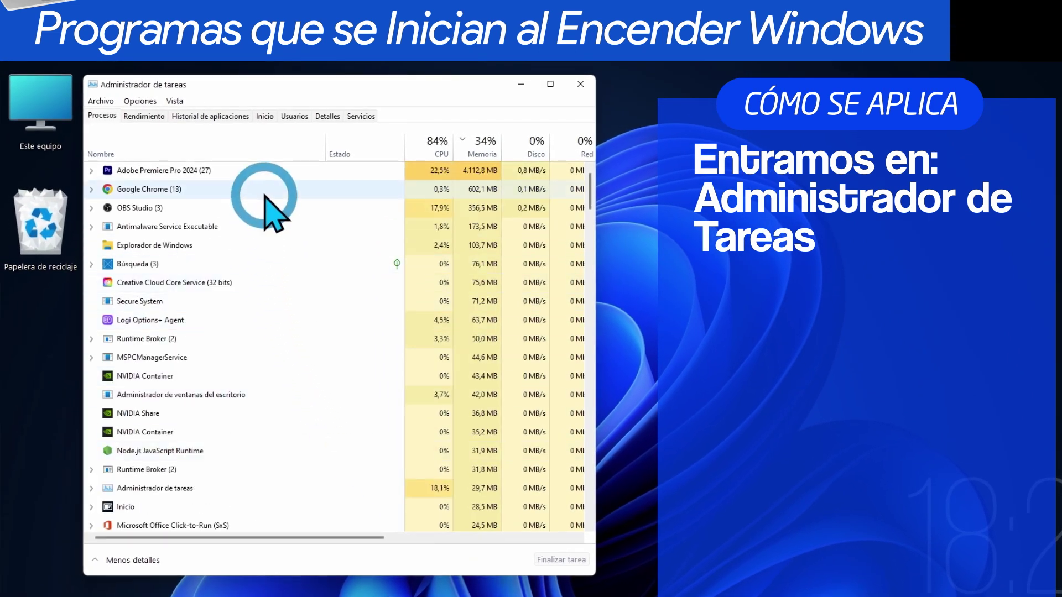
pyautogui.click(265, 116)
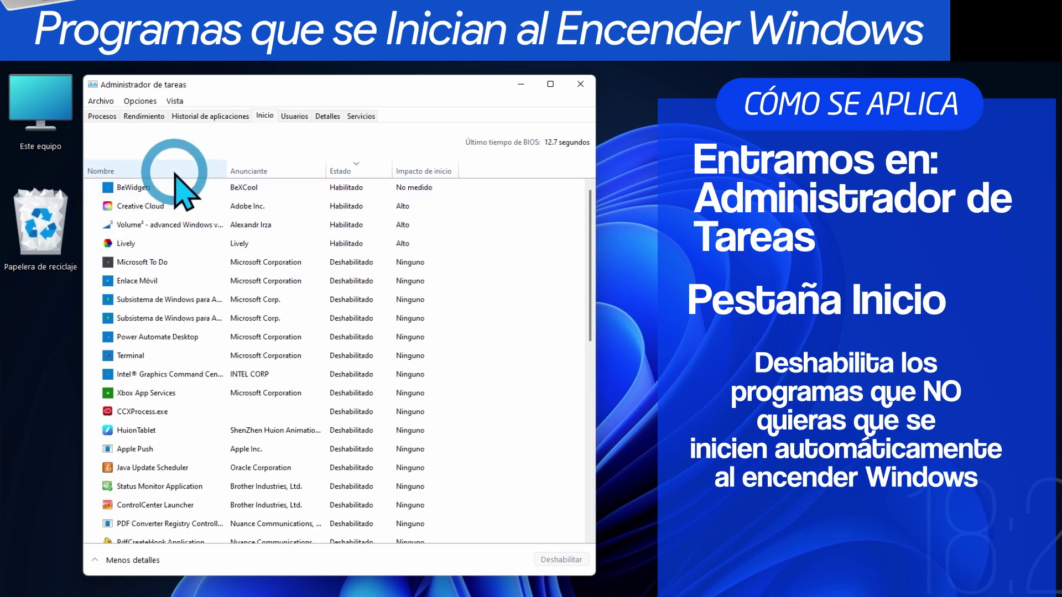
# Disable Volume² and Lively from starting automatically with Windows, and close the Administrador de tareas
pyautogui.click(347, 225)
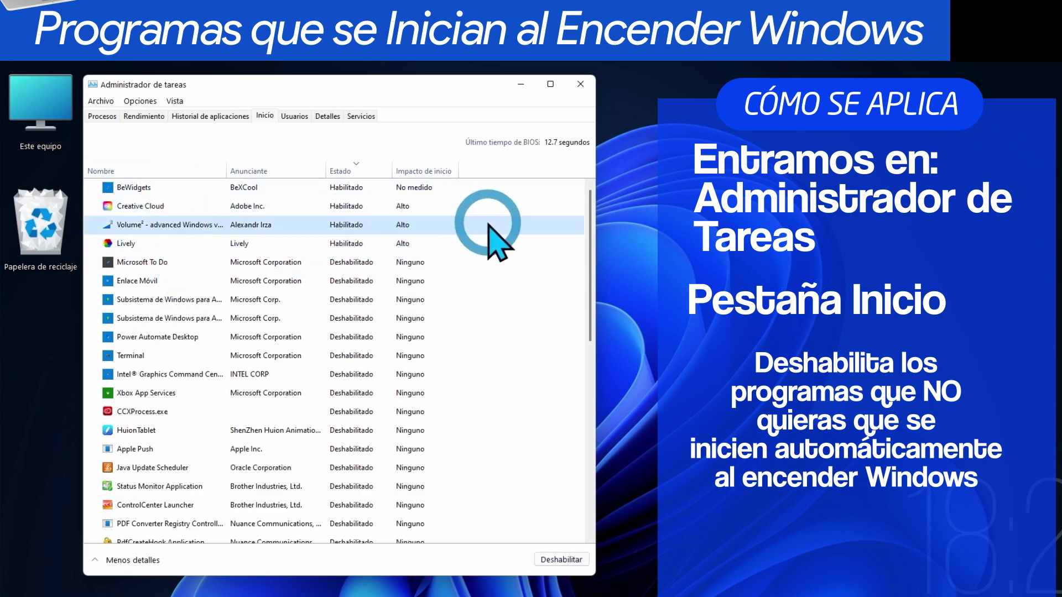
pyautogui.rightClick(350, 232)
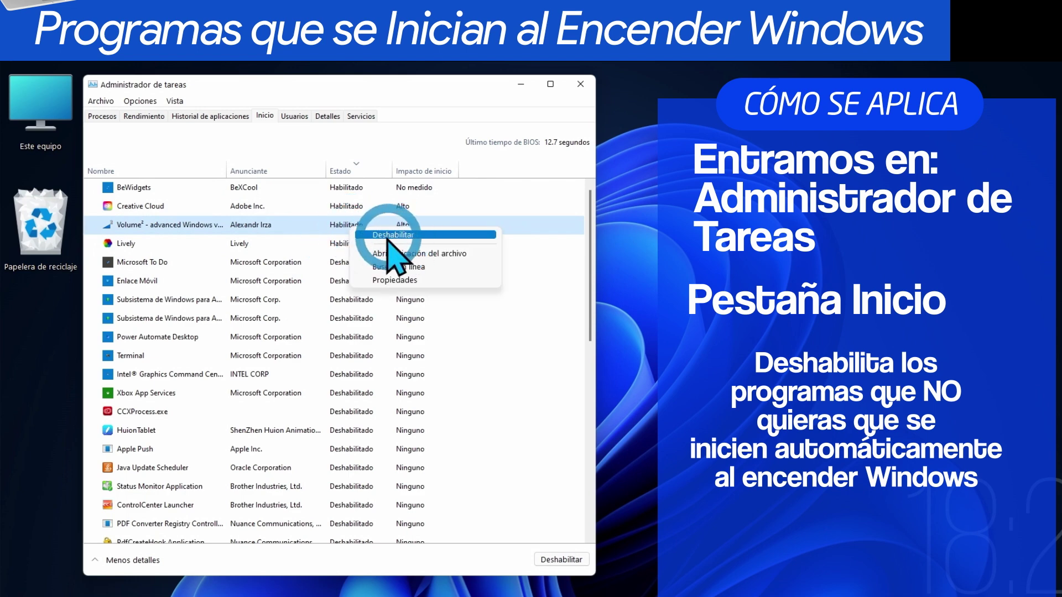
pyautogui.click(390, 236)
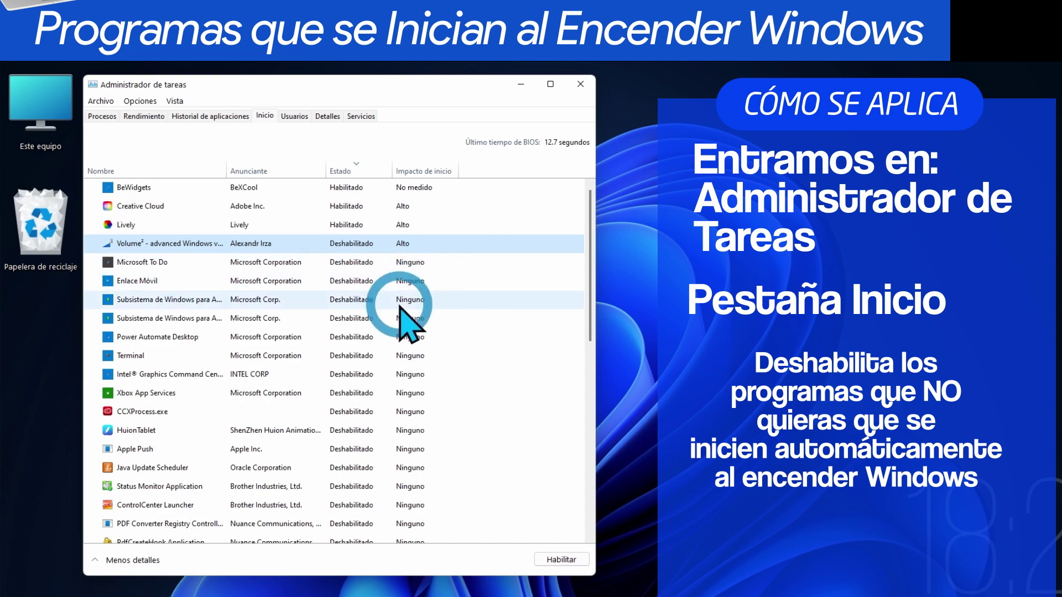
pyautogui.rightClick(363, 228)
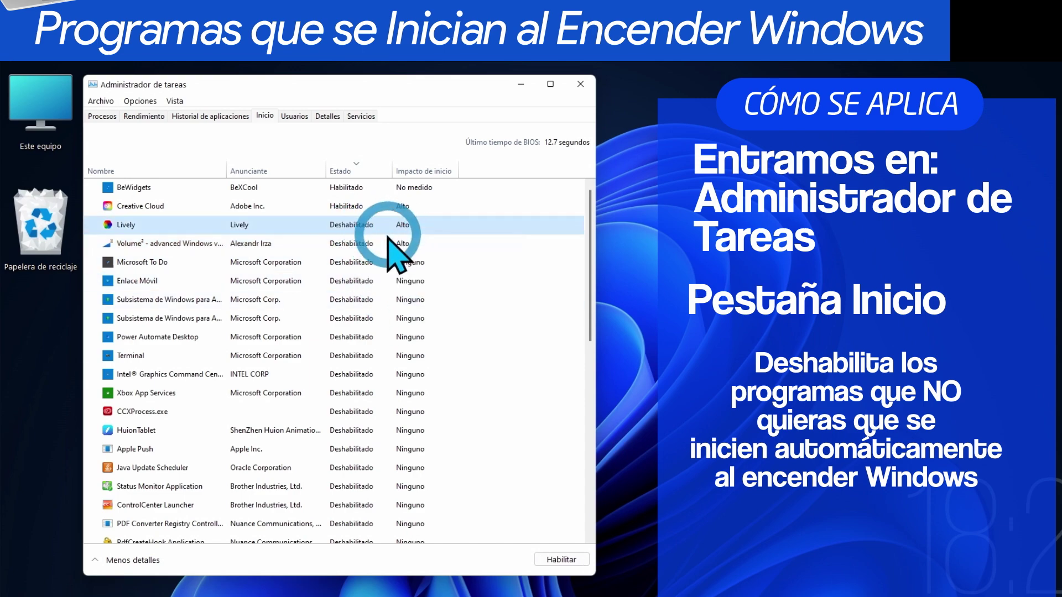
pyautogui.click(589, 83)
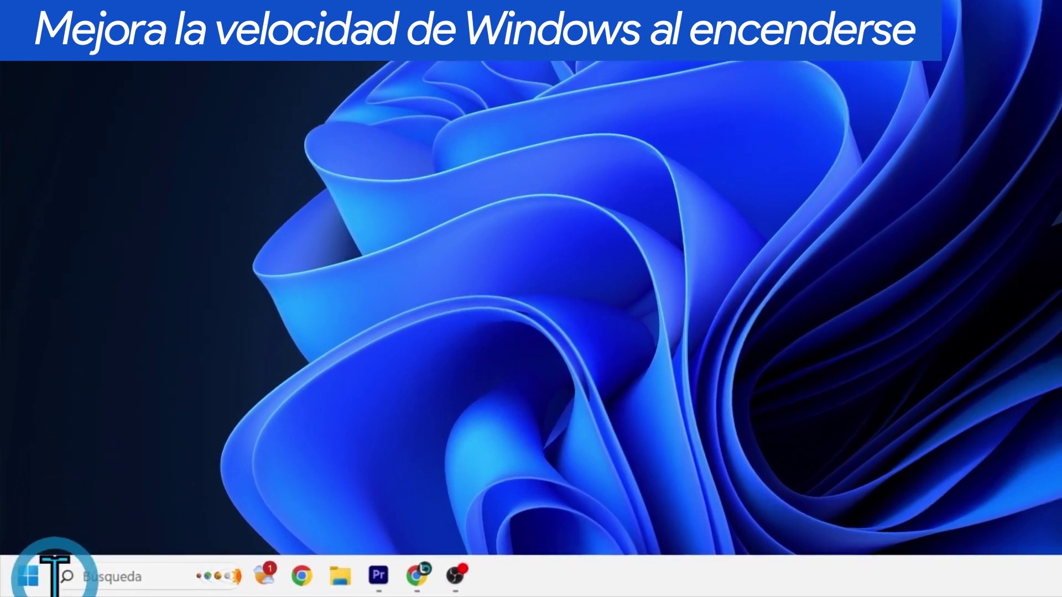
# Check the available shutdown options, and open Panel de control by searching Windows for "panel de"
pyautogui.click(23, 579)
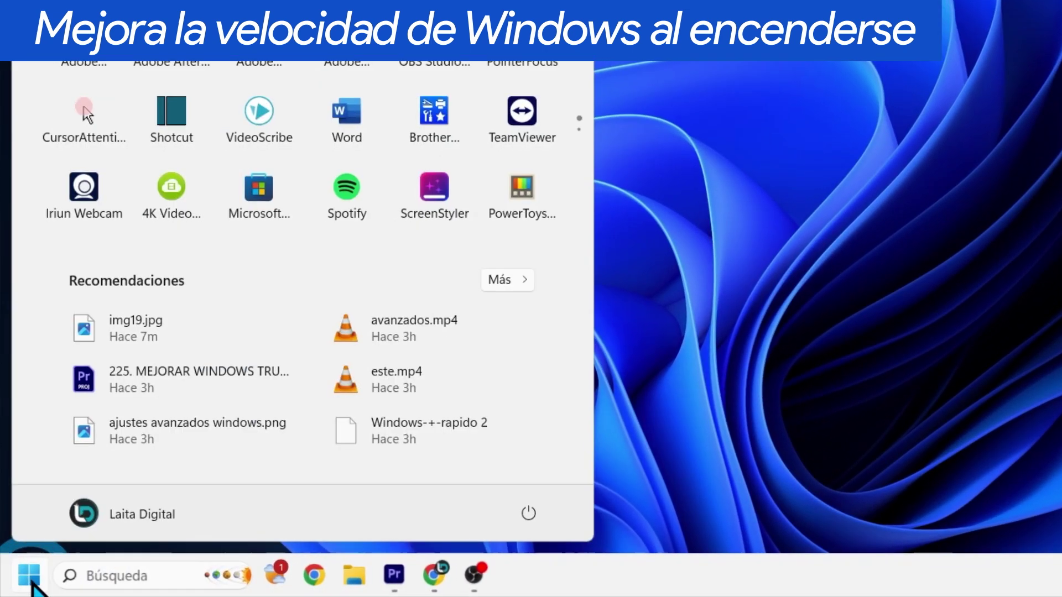
pyautogui.click(533, 511)
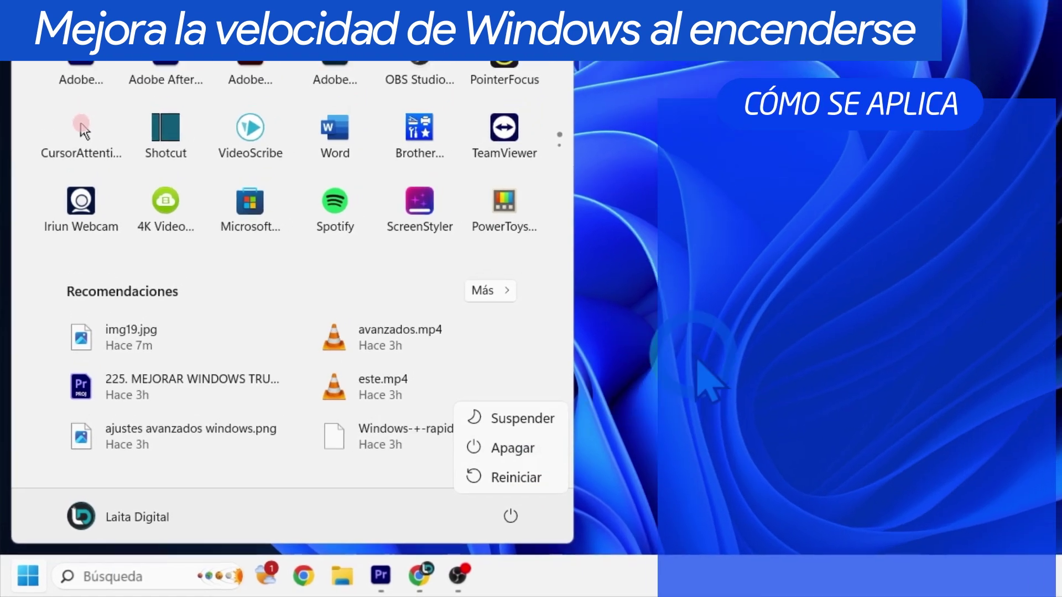
pyautogui.click(27, 575)
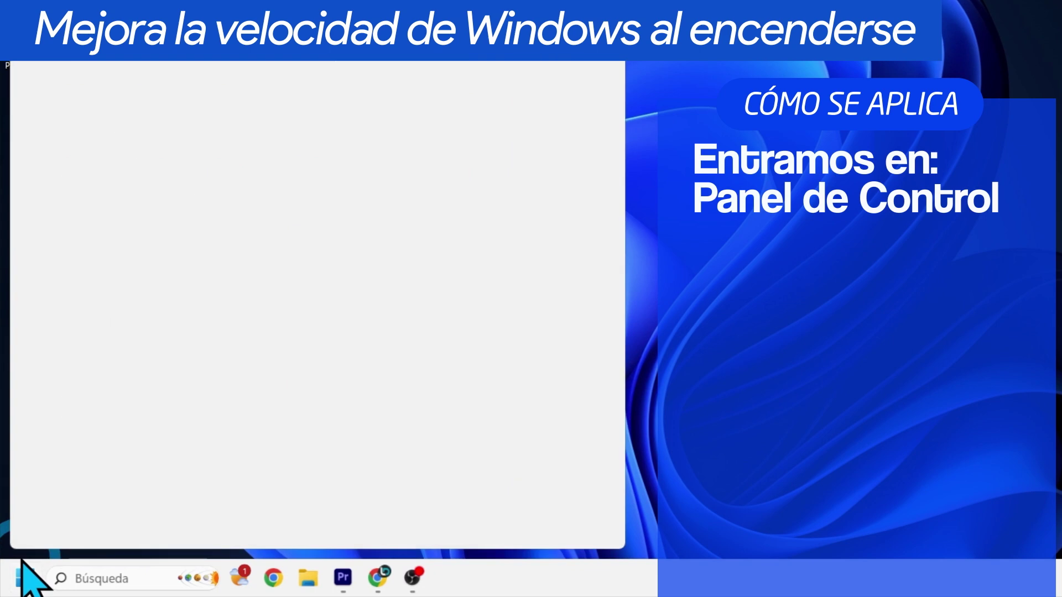
pyautogui.write('panel de')
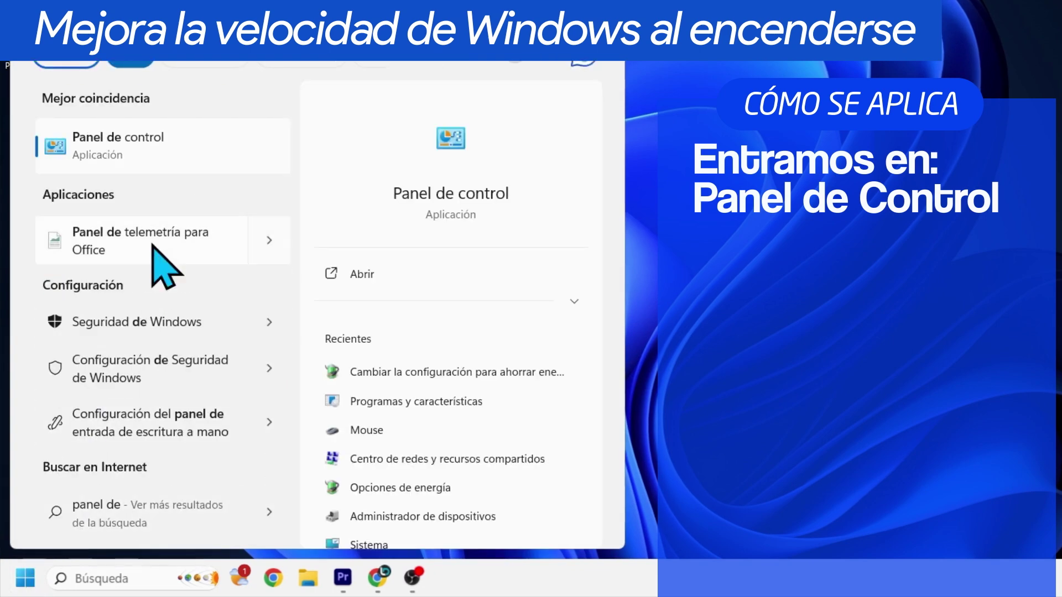
pyautogui.click(157, 152)
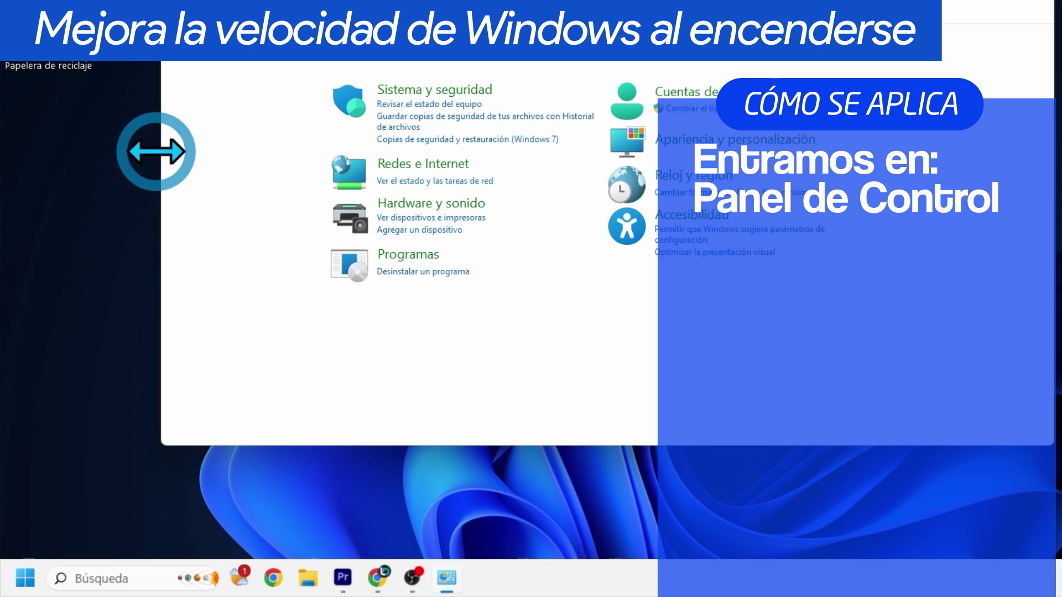
# Open the Hardware y sonido settings for the power button actions and unlock the currently unavailable options
pyautogui.click(423, 203)
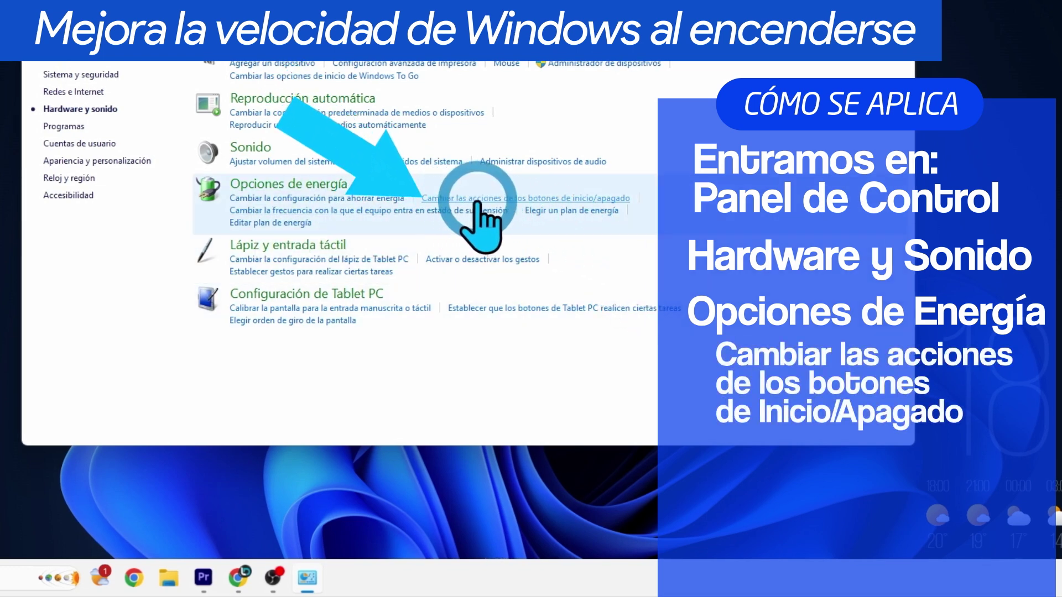
pyautogui.click(500, 200)
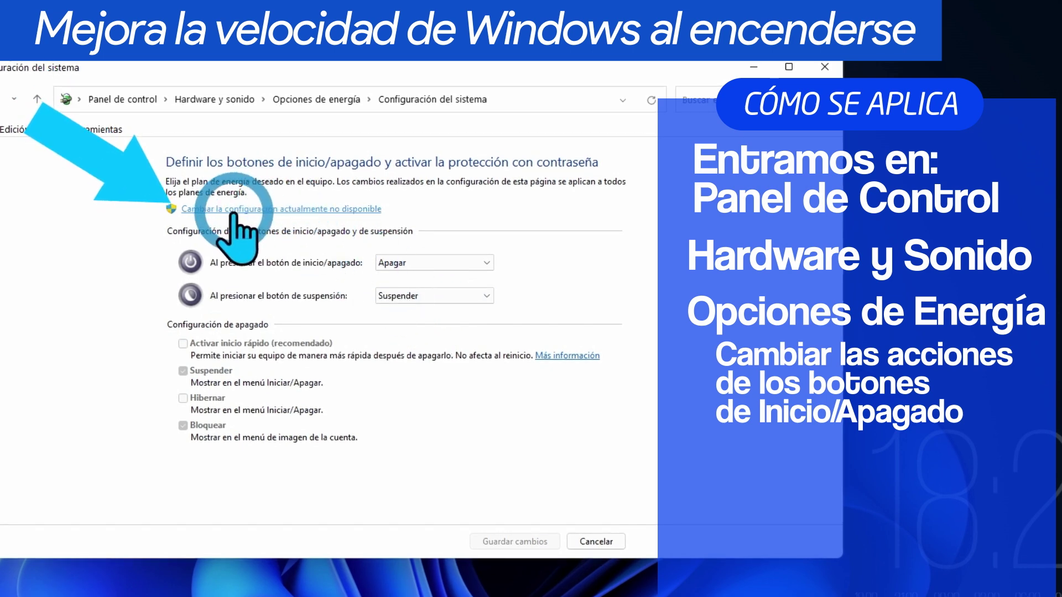
pyautogui.click(307, 213)
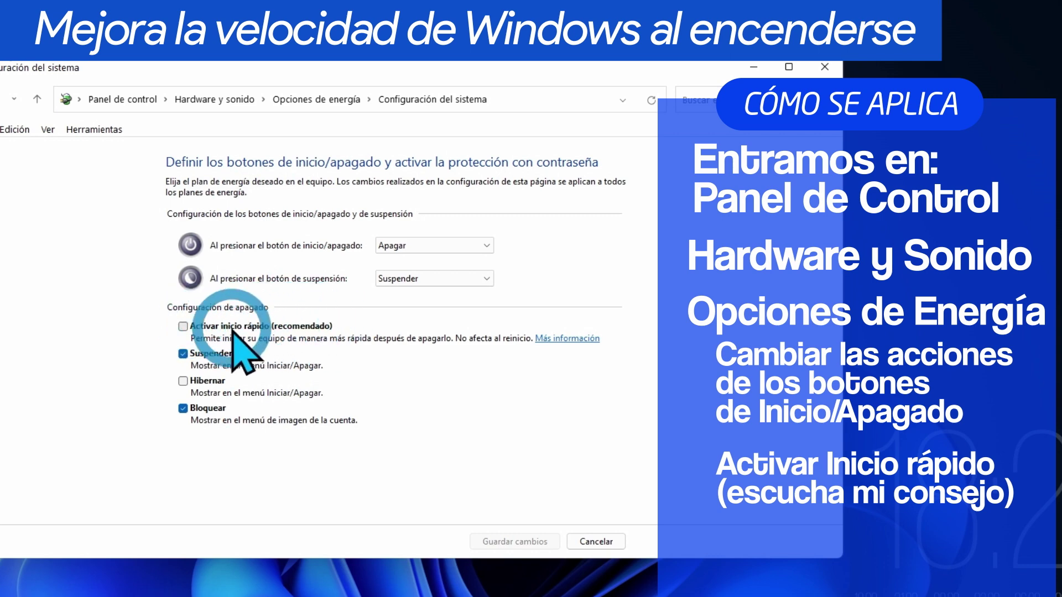
# Enable "Activar inicio rápido (recomendado)" in the shutdown settings, save the changes, and close the Opciones de energía window
pyautogui.click(183, 328)
pyautogui.click(183, 328)
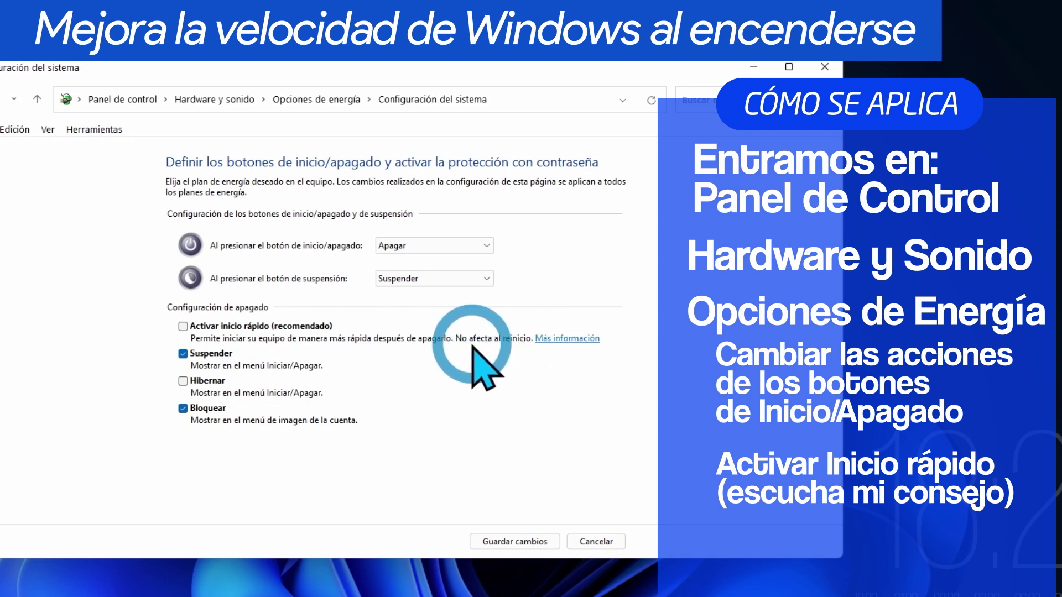
pyautogui.click(291, 325)
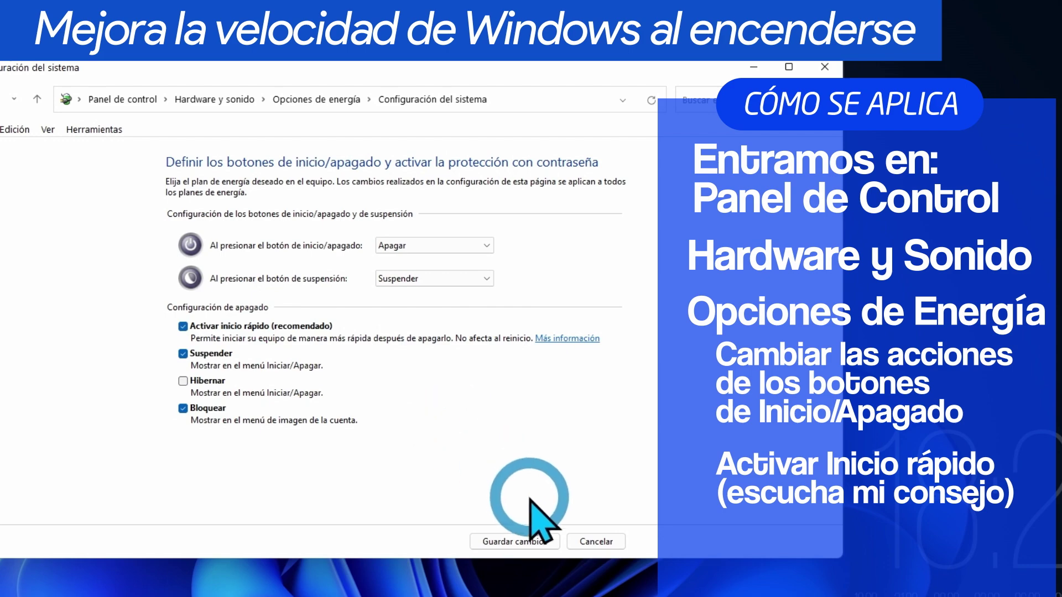
pyautogui.click(508, 539)
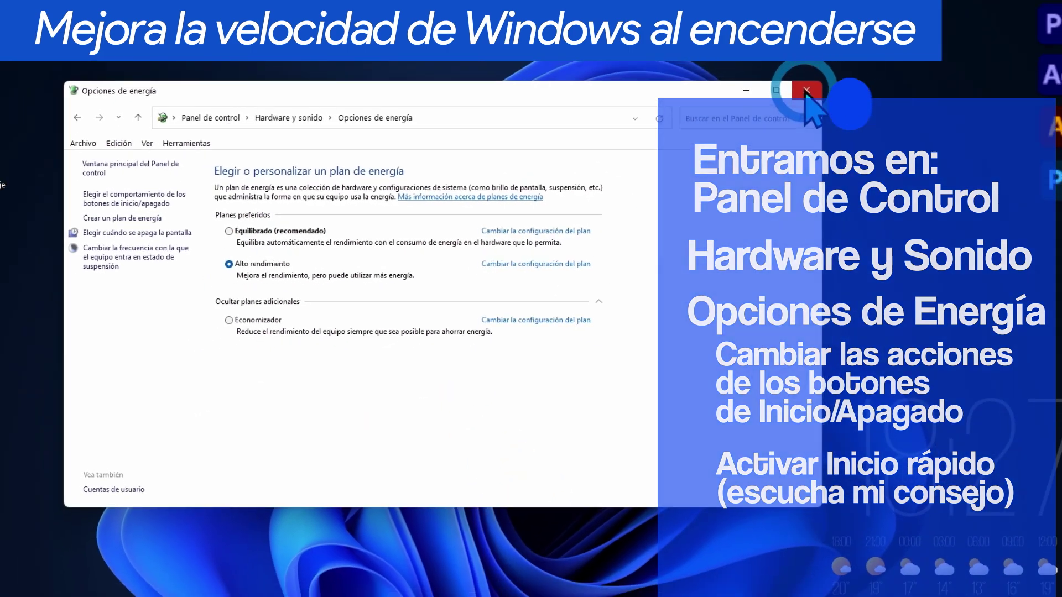
pyautogui.click(806, 91)
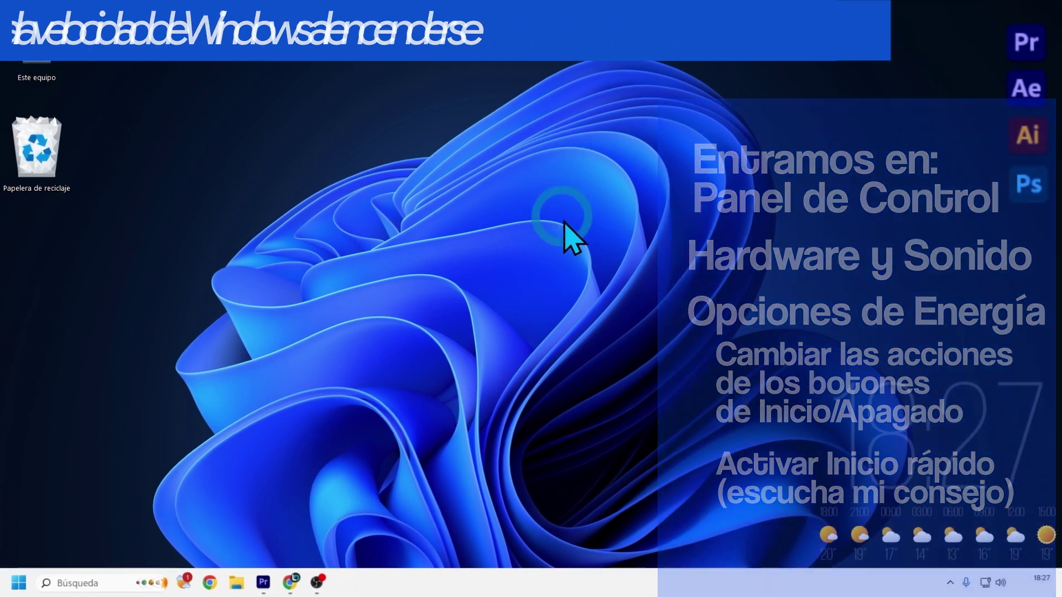